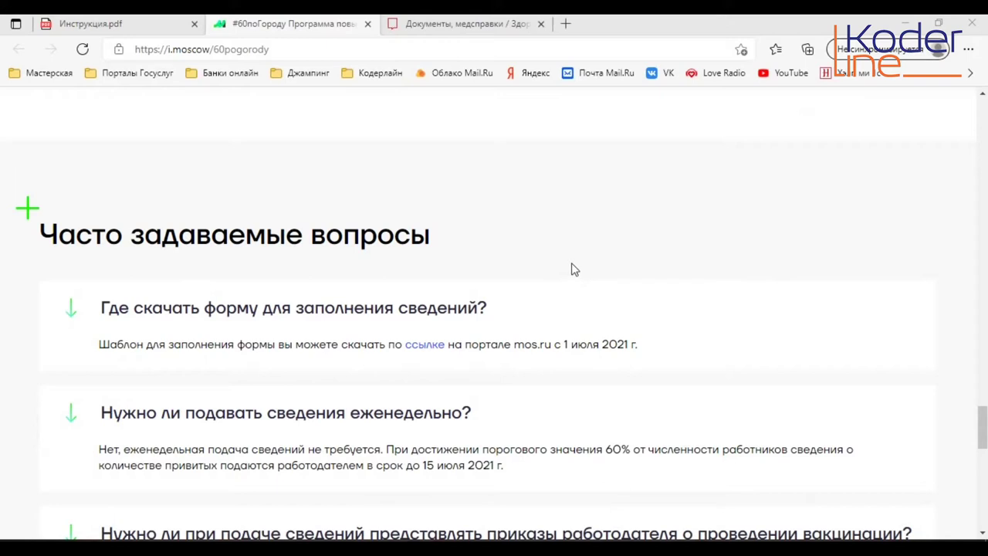
Switch to Chrome on the remote desktop, search Google for "портал 1с" and open the Портал ИТС - 1С result.
mouse_move(601, 550)
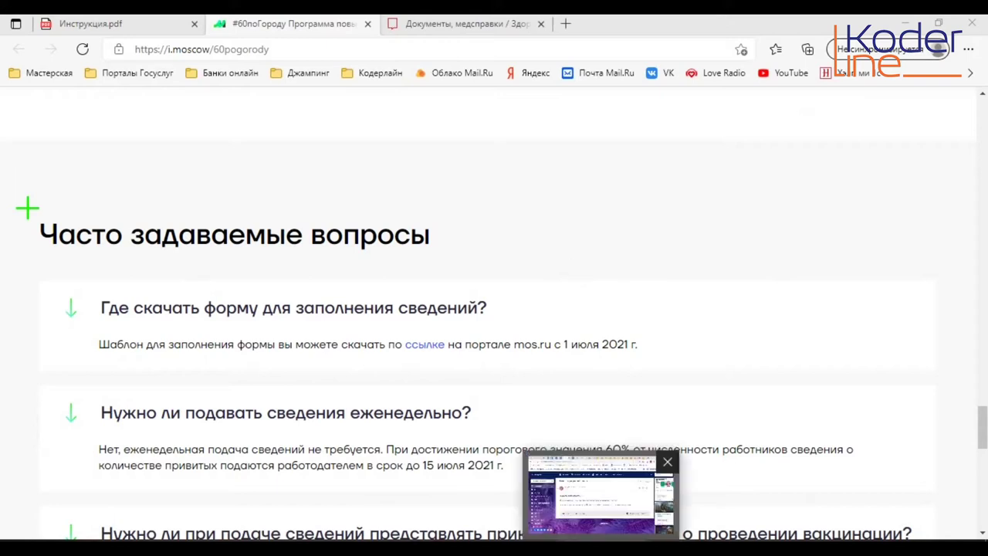
mouse_move(448, 550)
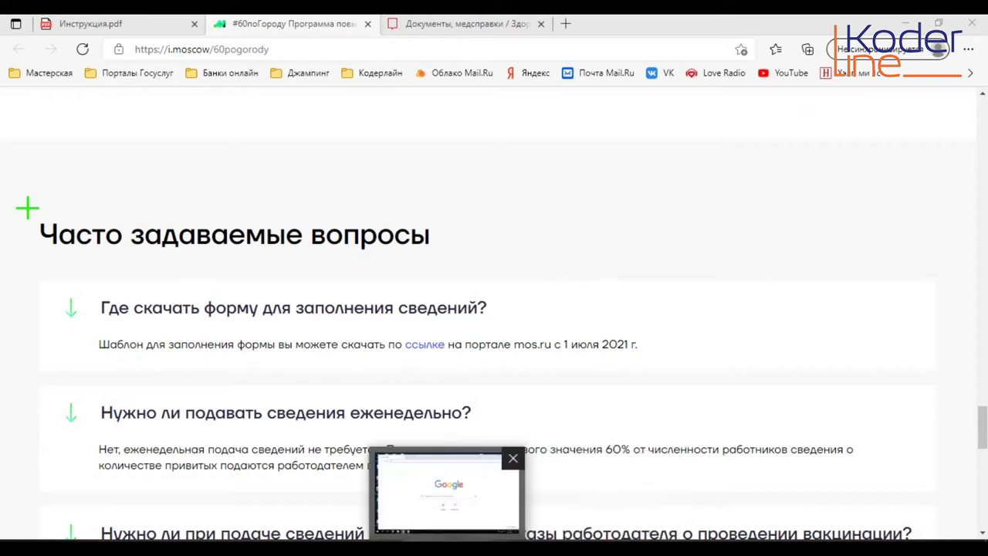
left_click(448, 494)
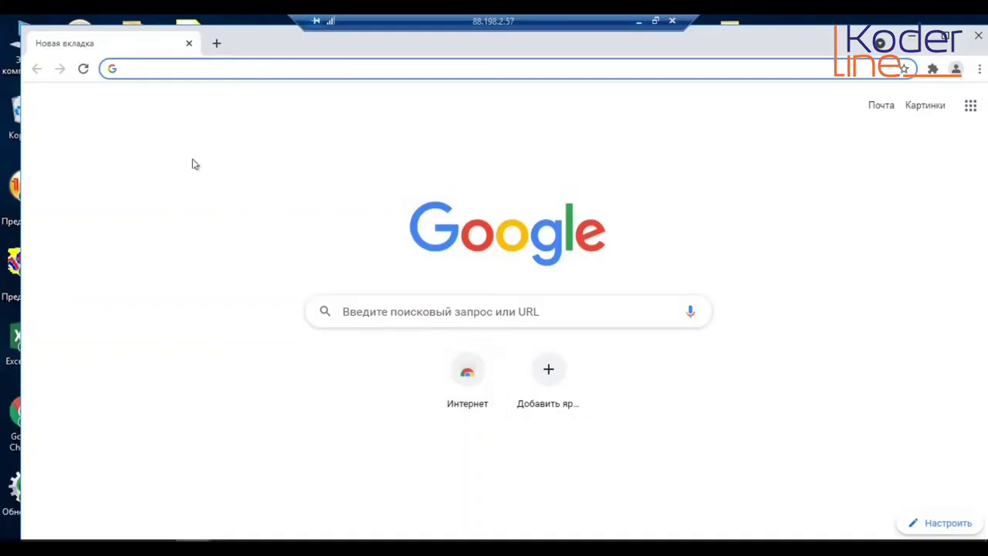
type("портал ")
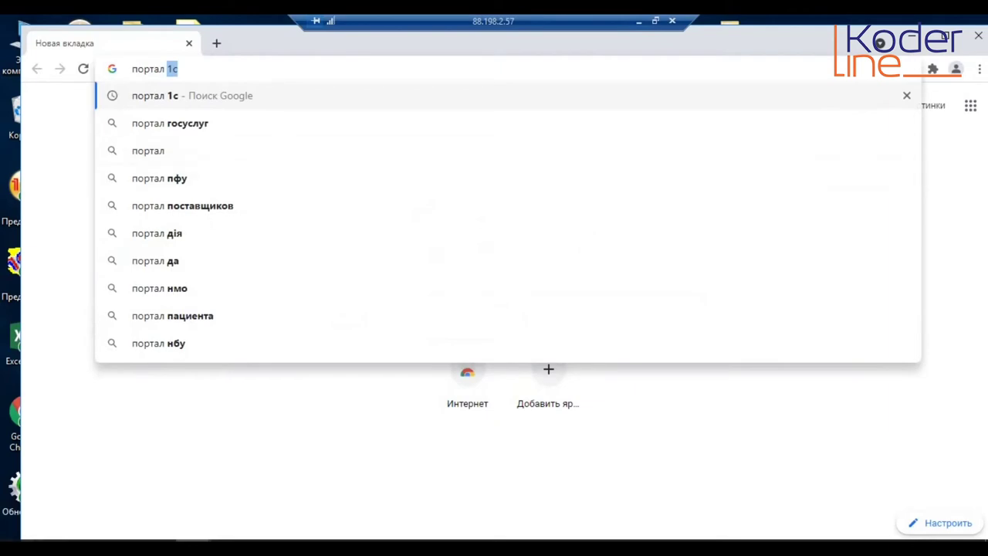
type("1с")
key("Return")
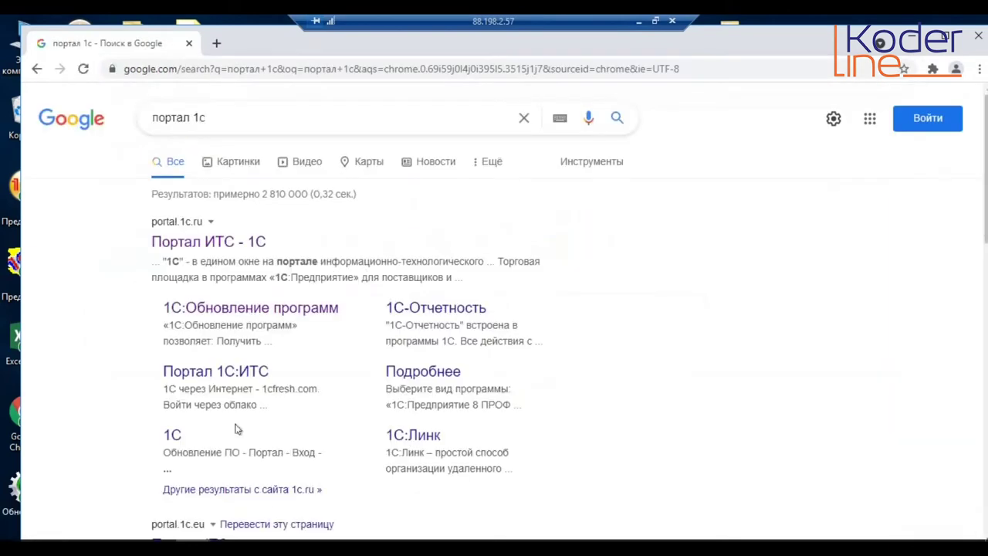
left_click(228, 246)
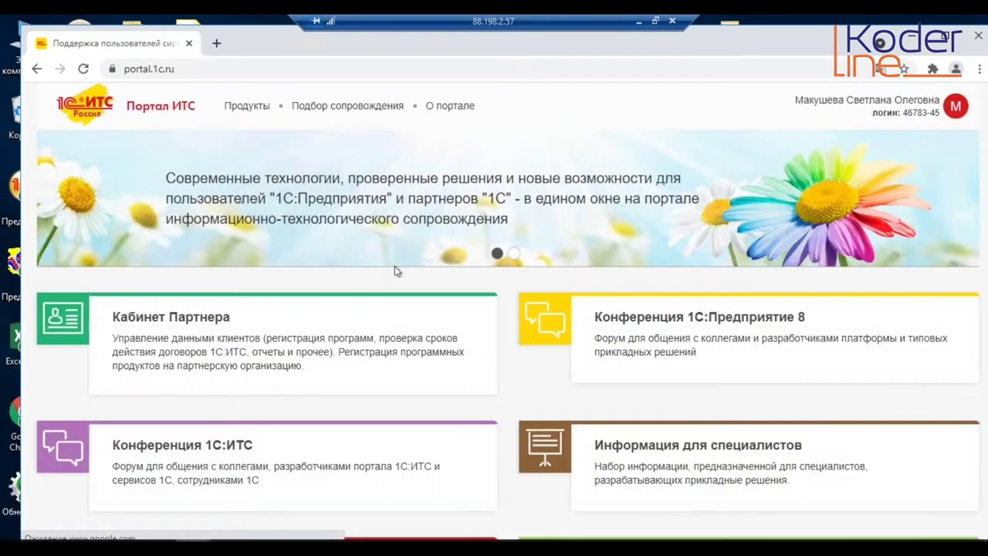
Open the 1С:Обновление программ service from the Портал ИТС home page.
scroll(430, 364, "down", 3)
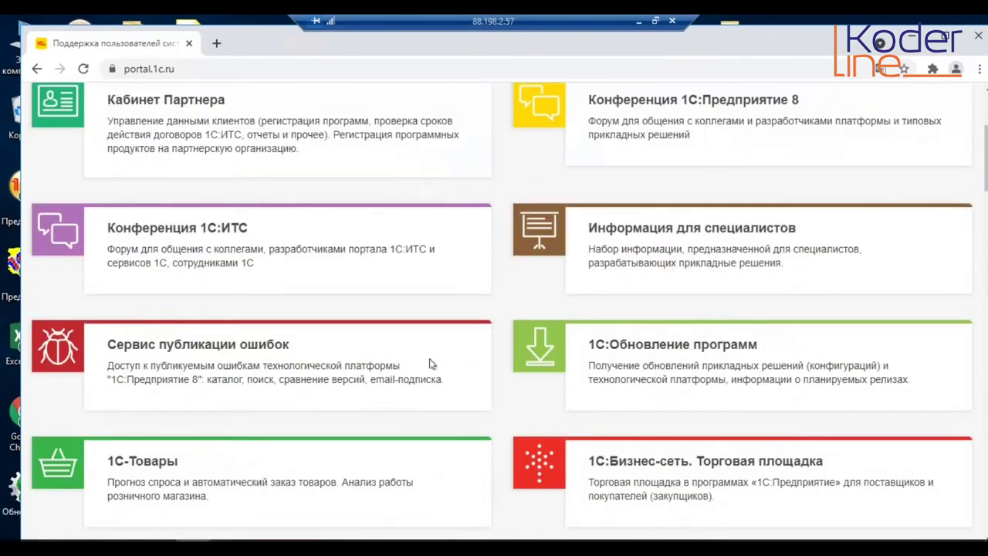
scroll(661, 269, "down", 1)
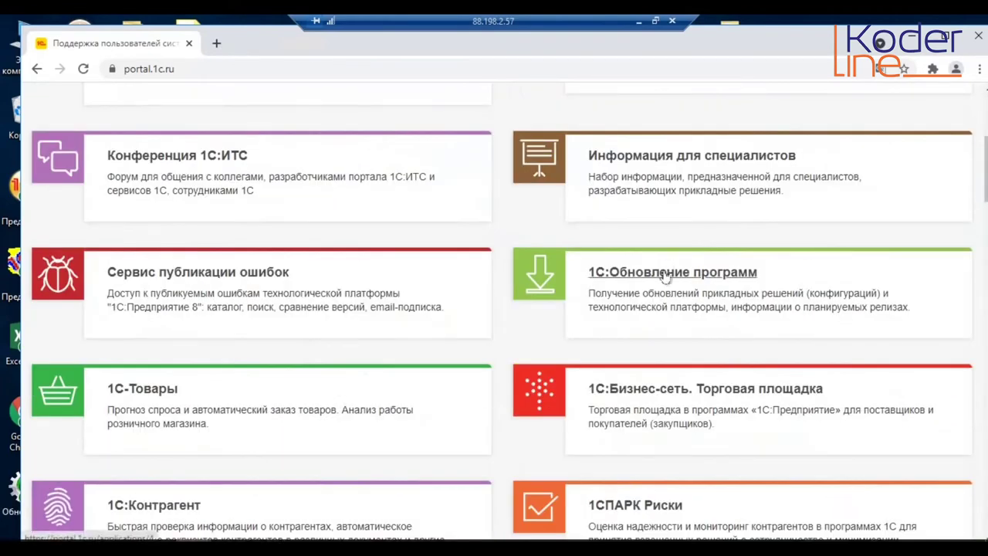
left_click(661, 272)
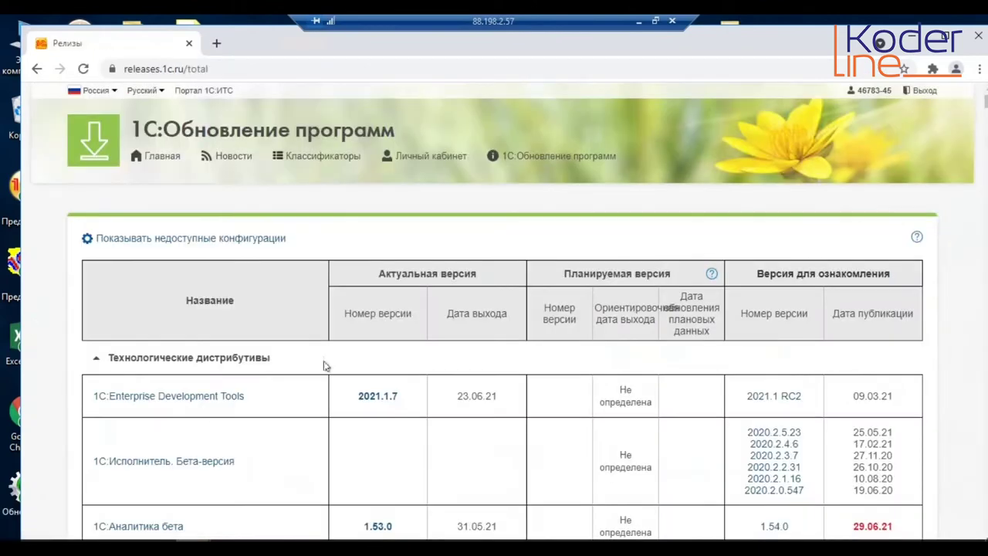
Find "Бухгалтерия предприятия, редакция 3.0" among the standard configurations for Russia and open its release page.
scroll(324, 366, "down", 5)
scroll(294, 370, "down", 12)
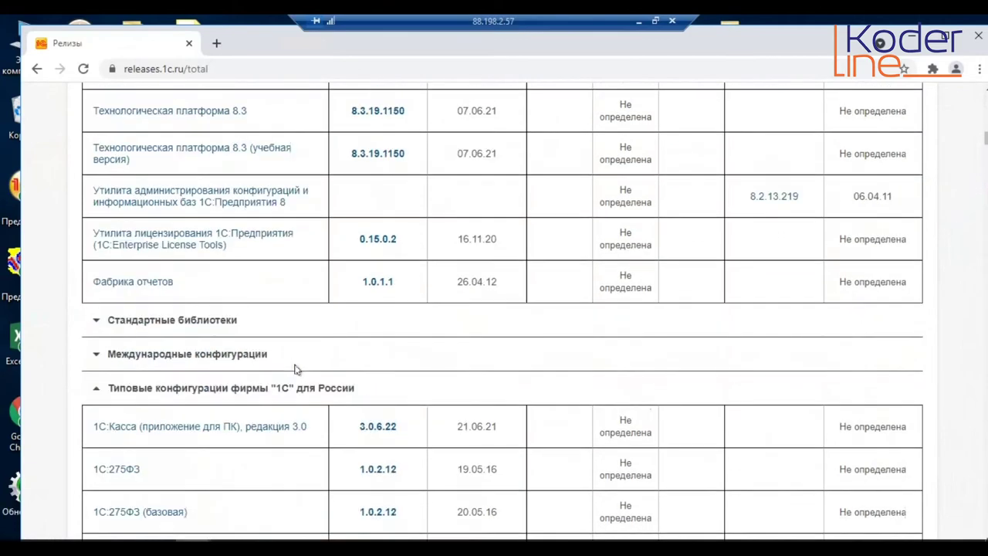
scroll(294, 370, "down", 10)
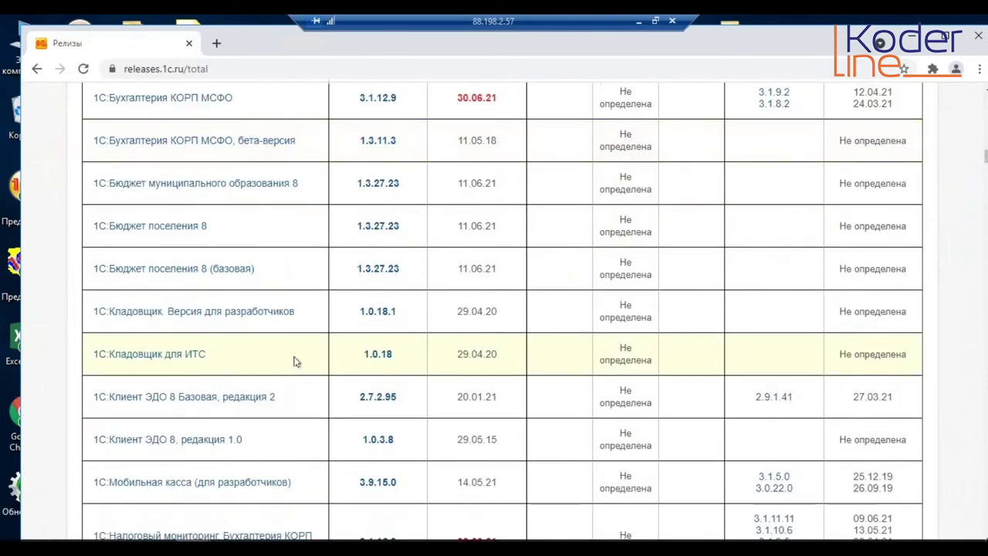
scroll(294, 351, "down", 3)
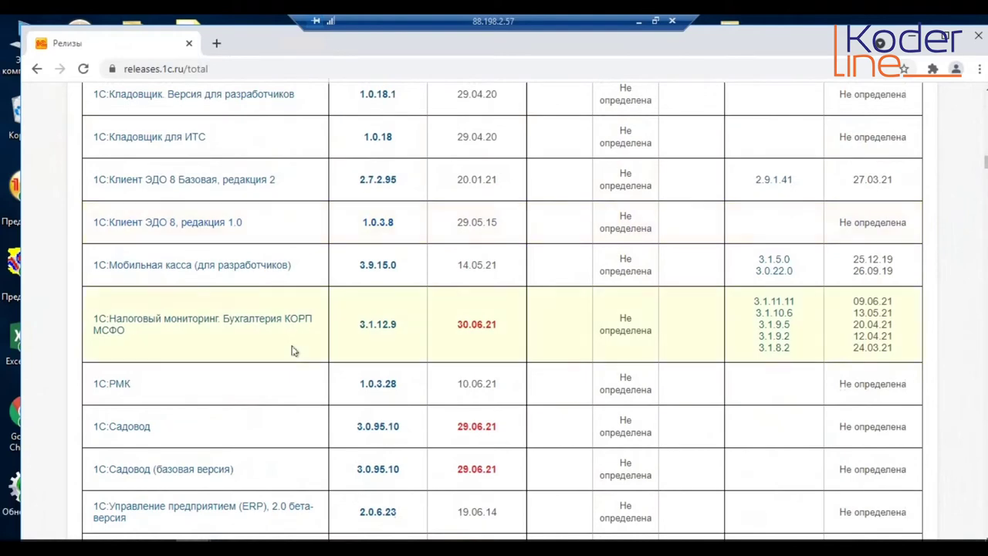
scroll(292, 351, "down", 5)
scroll(292, 352, "down", 5)
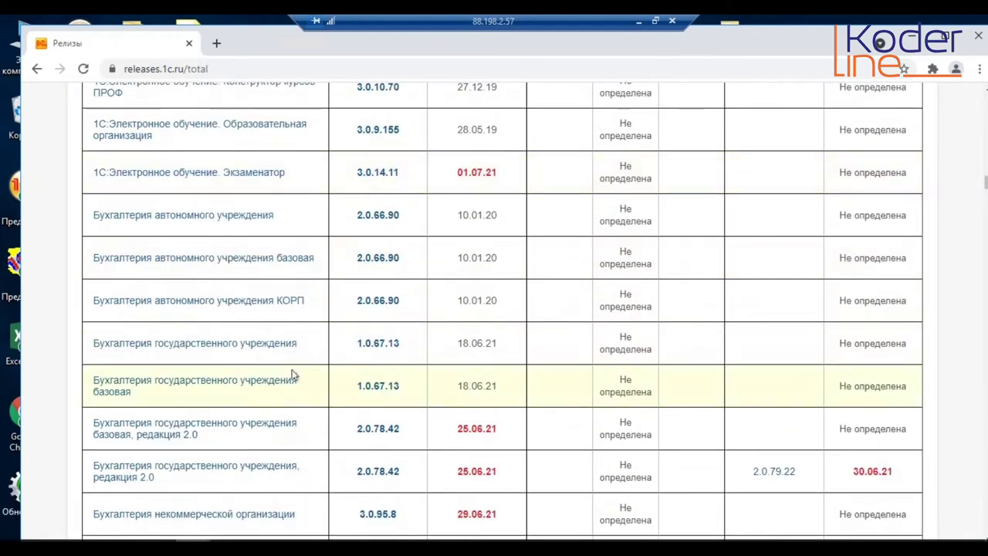
scroll(292, 375, "down", 6)
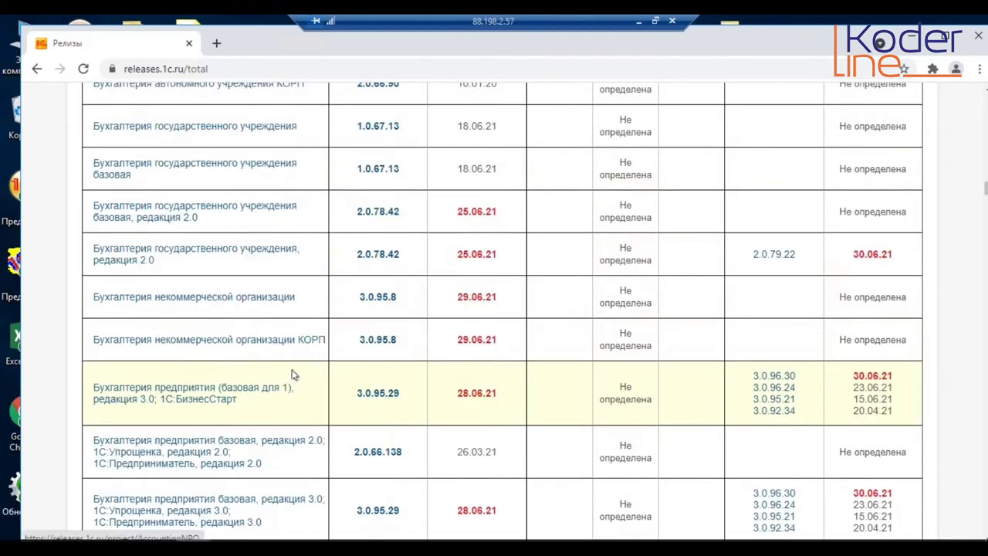
scroll(291, 375, "down", 1)
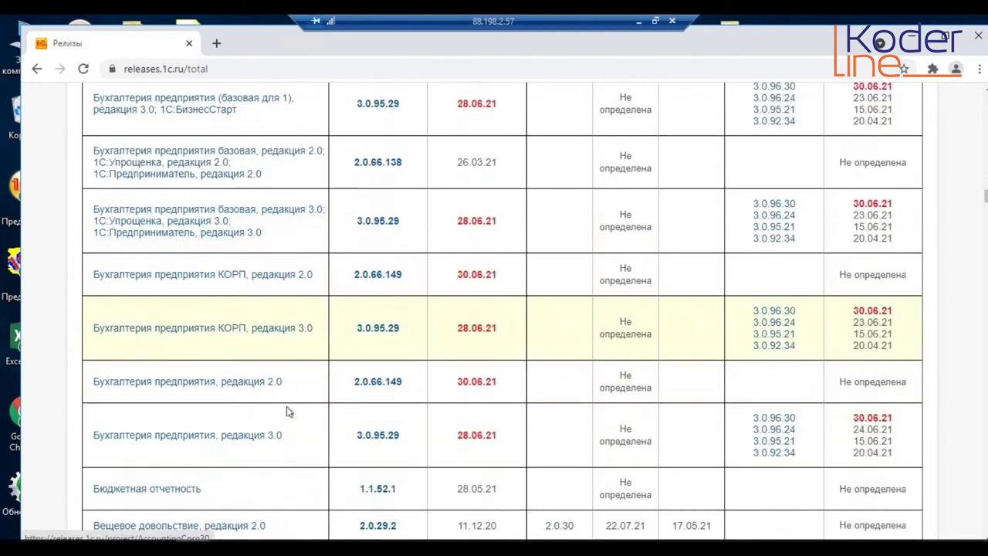
left_click(262, 437)
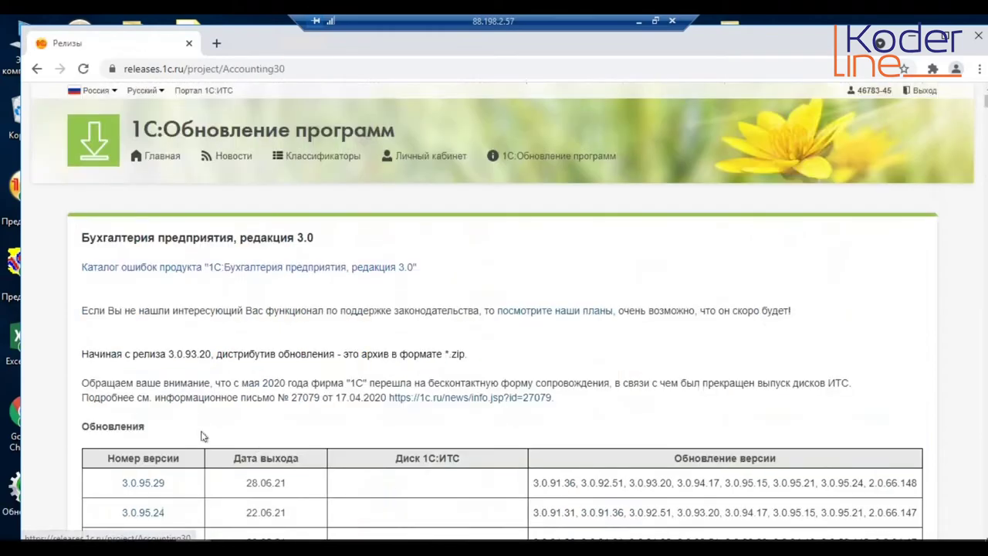
Download the "Отчет о вакцинированных сотрудниках" extension listed at the end of the release page.
scroll(223, 421, "down", 3)
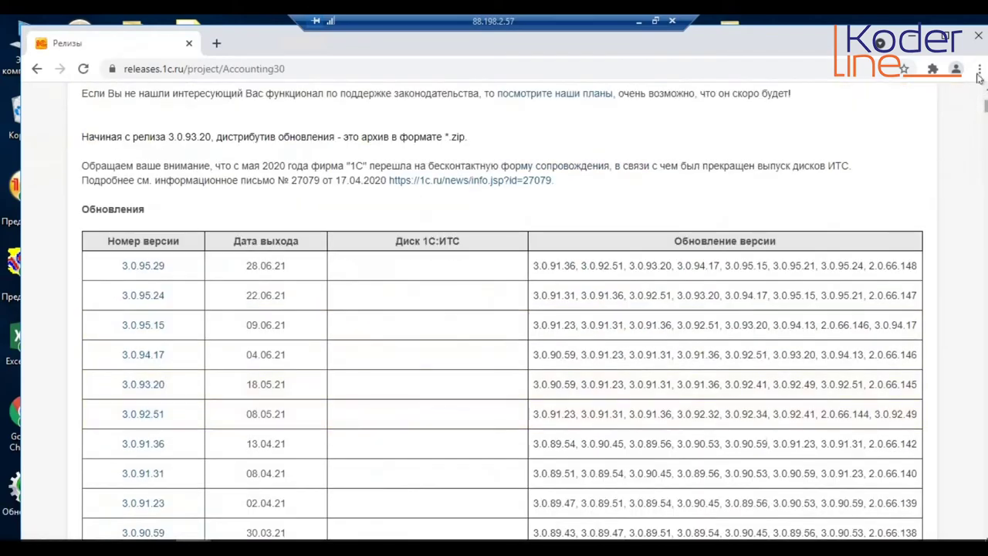
left_click_drag(985, 108, 984, 529)
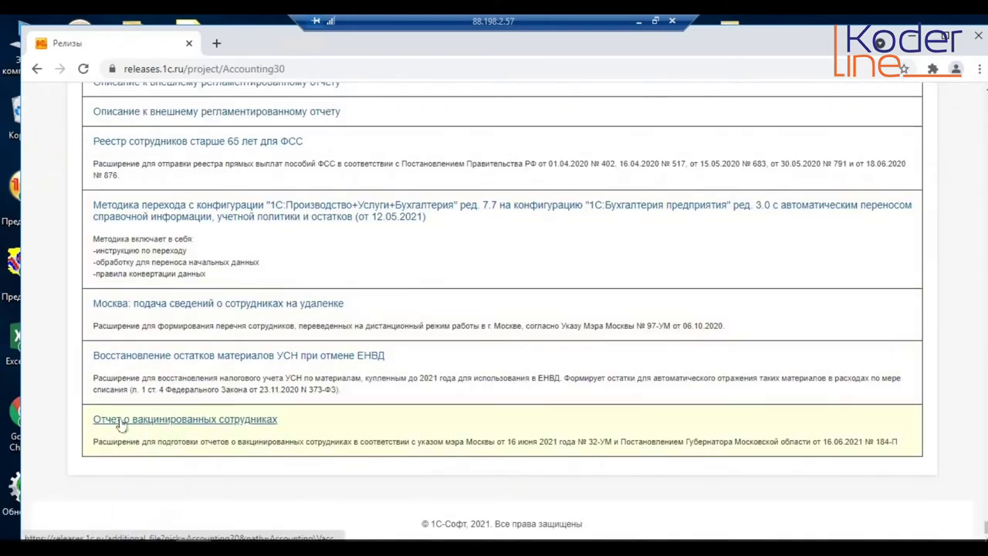
left_click(243, 420)
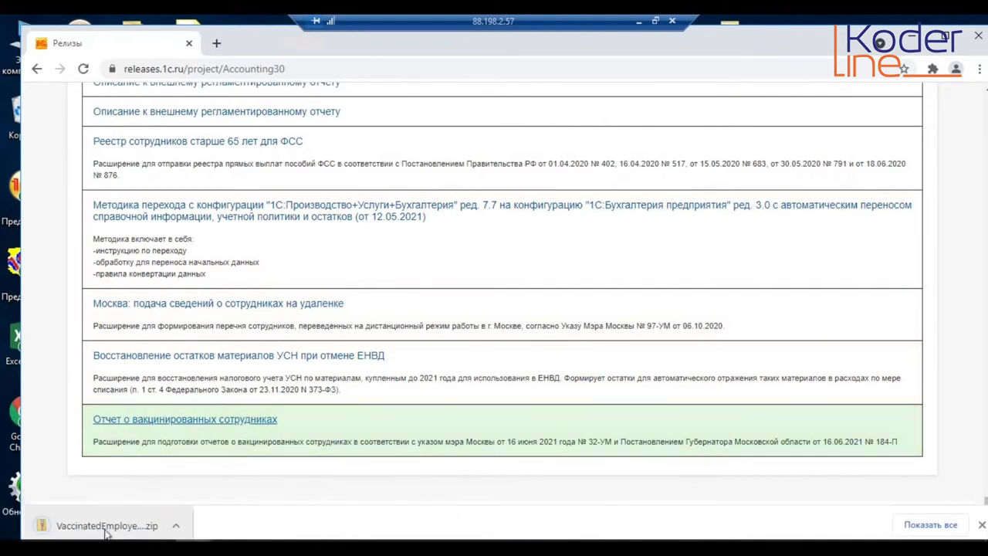
Show the downloaded archive in its folder and extract it with 7-Zip into a VaccinatedEmployees subfolder.
left_click(176, 525)
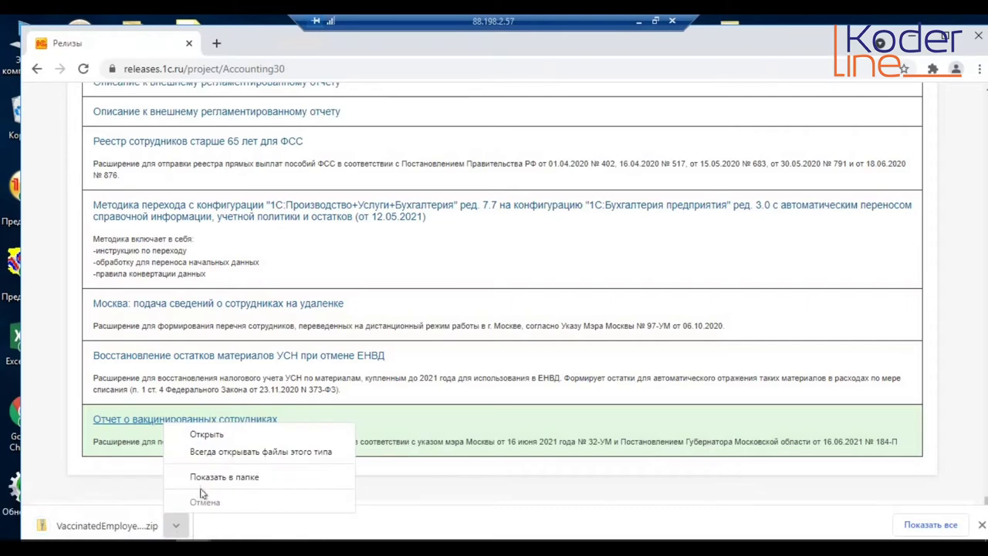
left_click(215, 479)
right_click(468, 236)
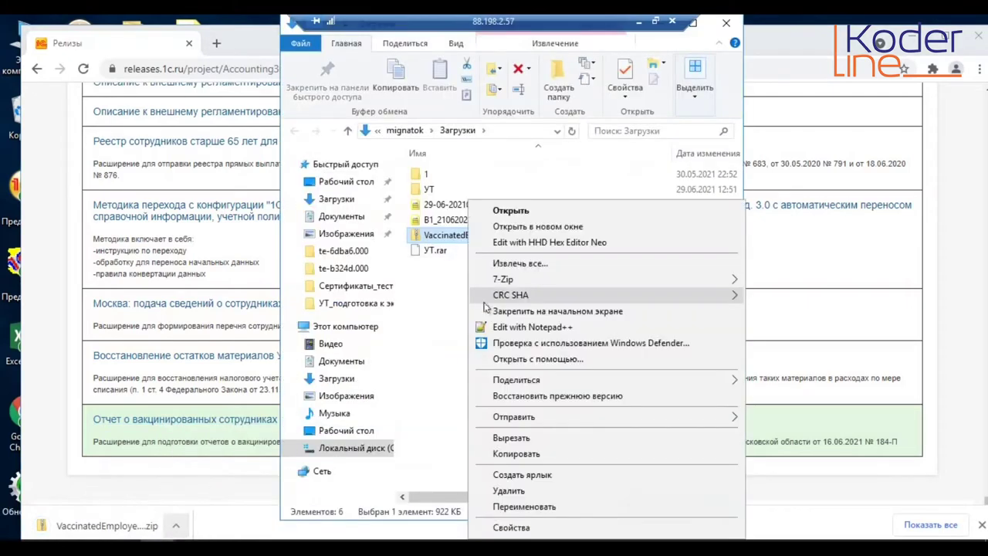
mouse_move(518, 279)
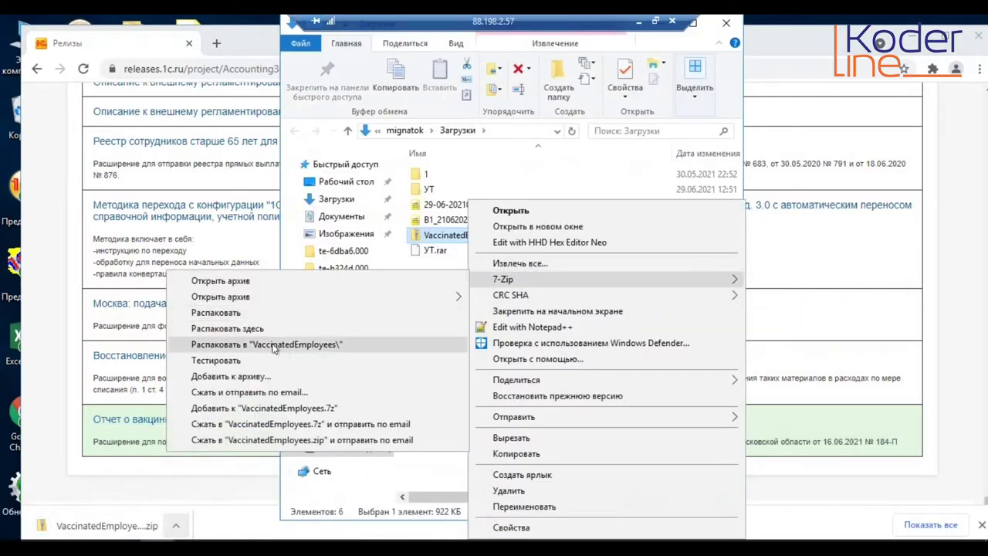
left_click(417, 345)
Open the extracted VaccinatedEmployees folder and view Инструкция.pdf in Google Chrome.
double_click(452, 205)
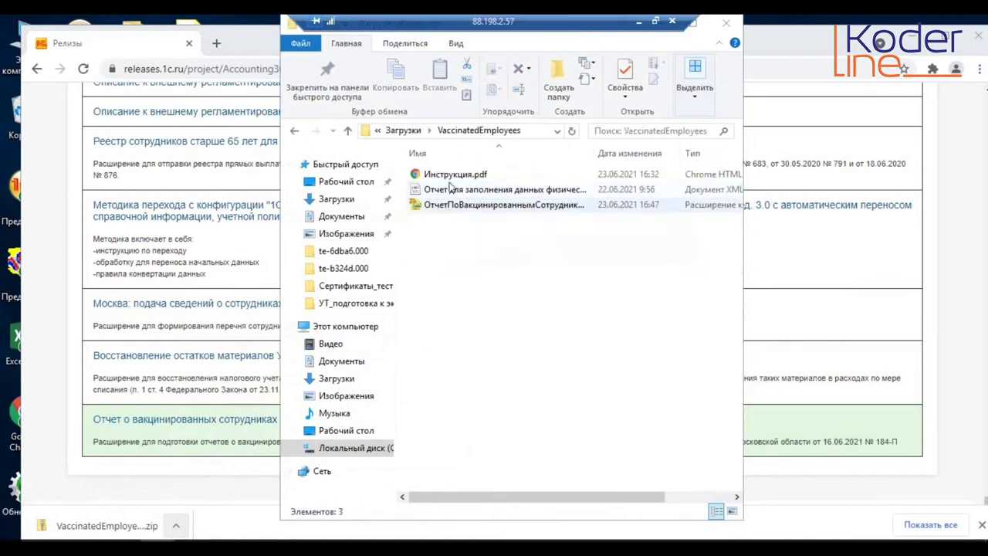
double_click(454, 176)
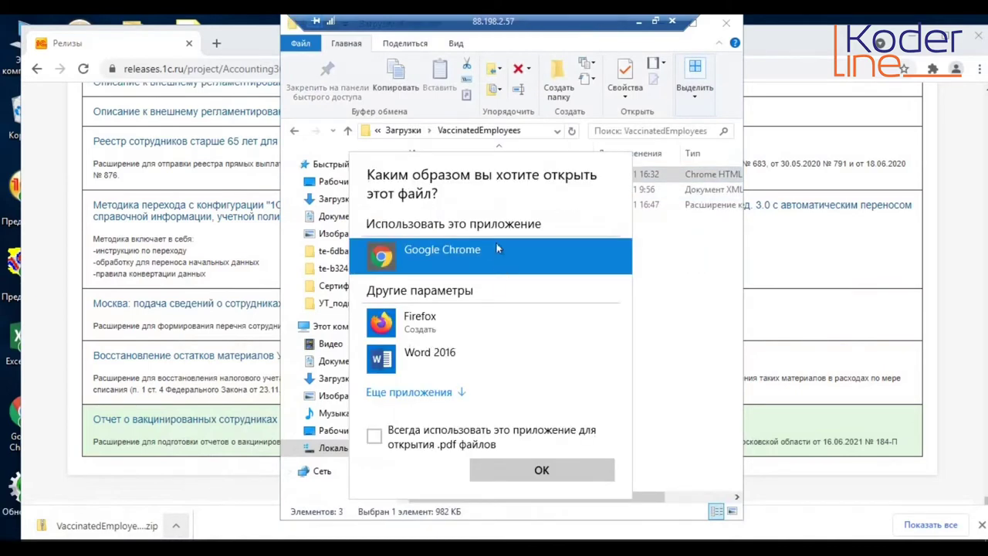
left_click(475, 469)
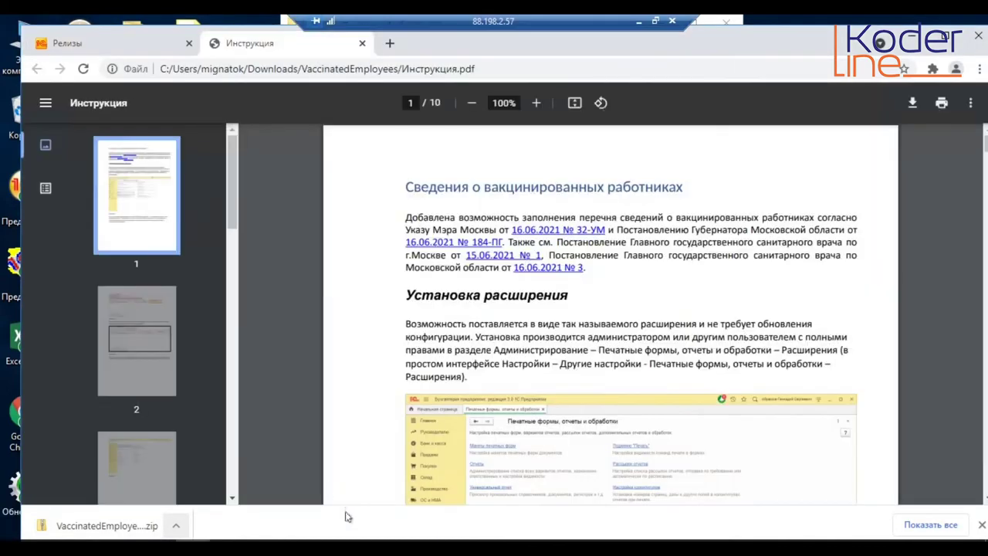
Return to the VaccinatedEmployees folder and widen the name column to read the full names of the extension and XML files.
mouse_move(166, 501)
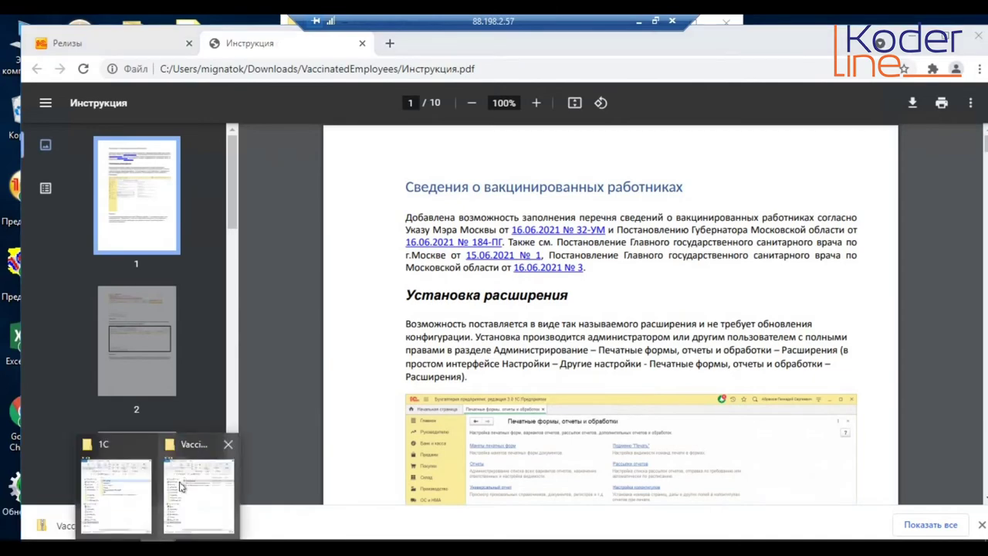
left_click(182, 486)
left_click(480, 208)
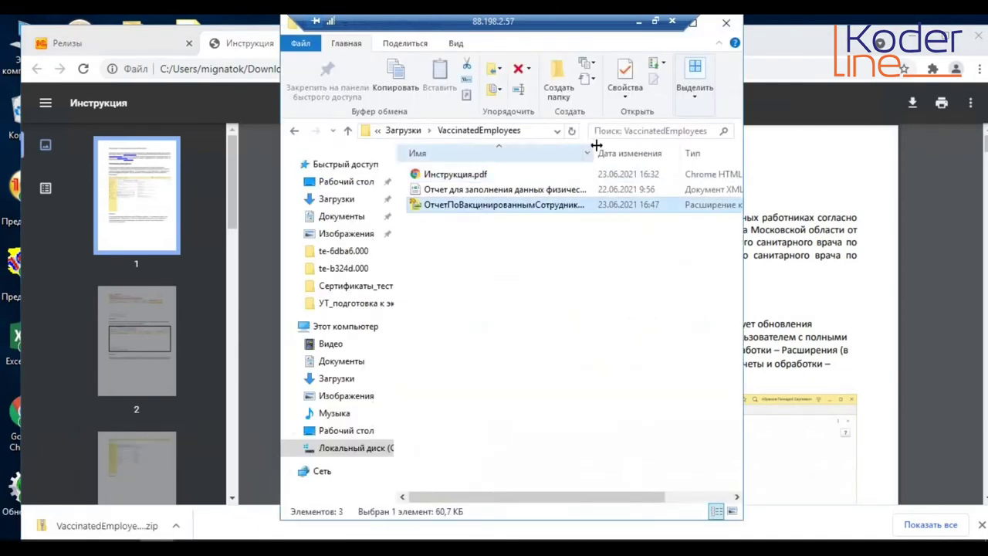
left_click_drag(597, 146, 673, 153)
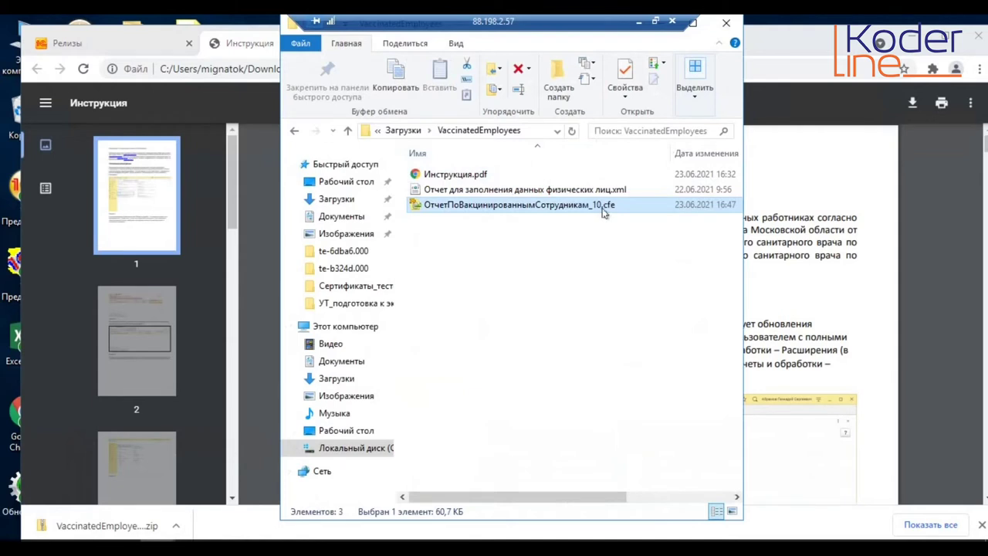
left_click(496, 193)
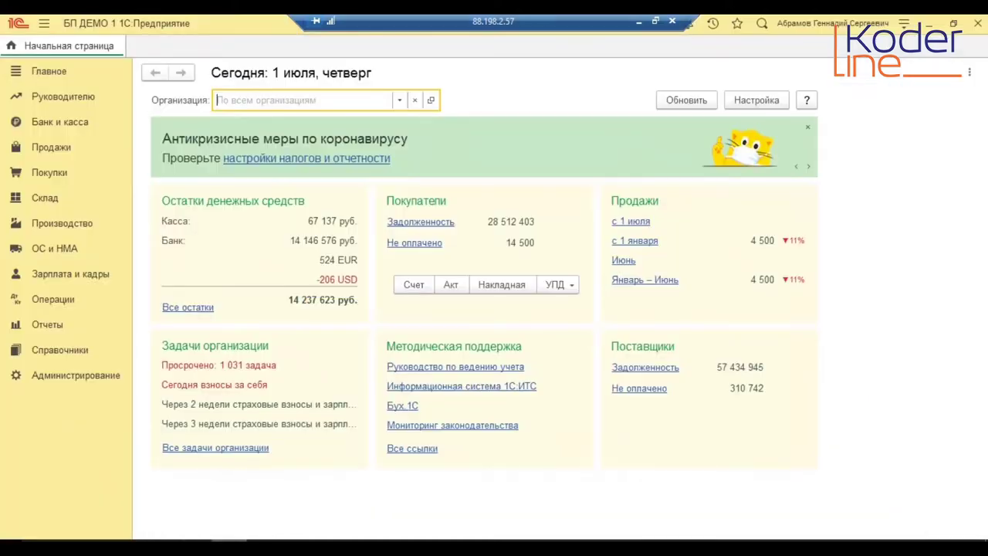
Switch to 1С:Предприятие and open the Расширения list from the Печатные формы, отчеты и обработки settings.
left_click(62, 376)
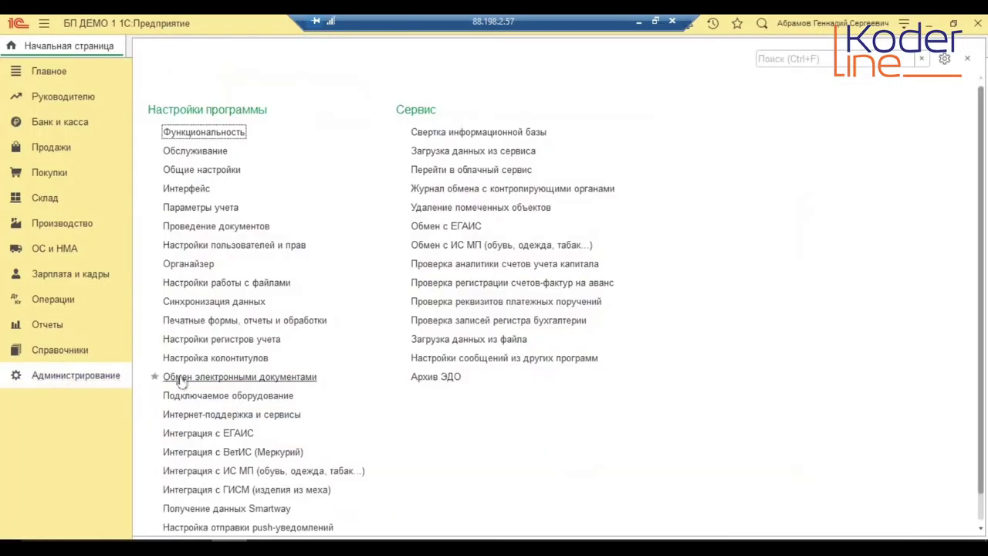
left_click(247, 321)
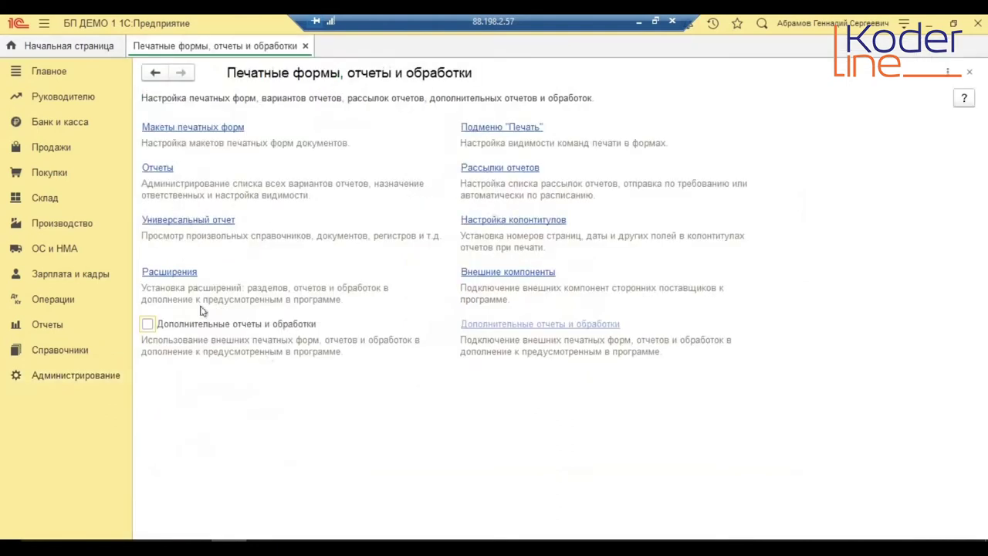
left_click(167, 271)
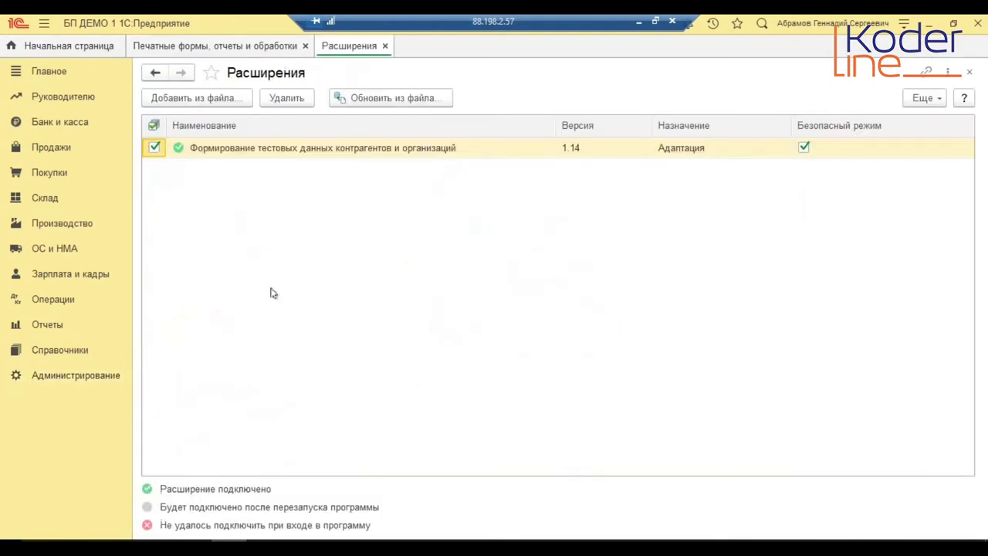
Add ОтчетПоВакцинированнымСотрудникам_10.cfe from the VaccinatedEmployees folder in Загрузки as an extension and turn off its Безопасный режим.
left_click(231, 100)
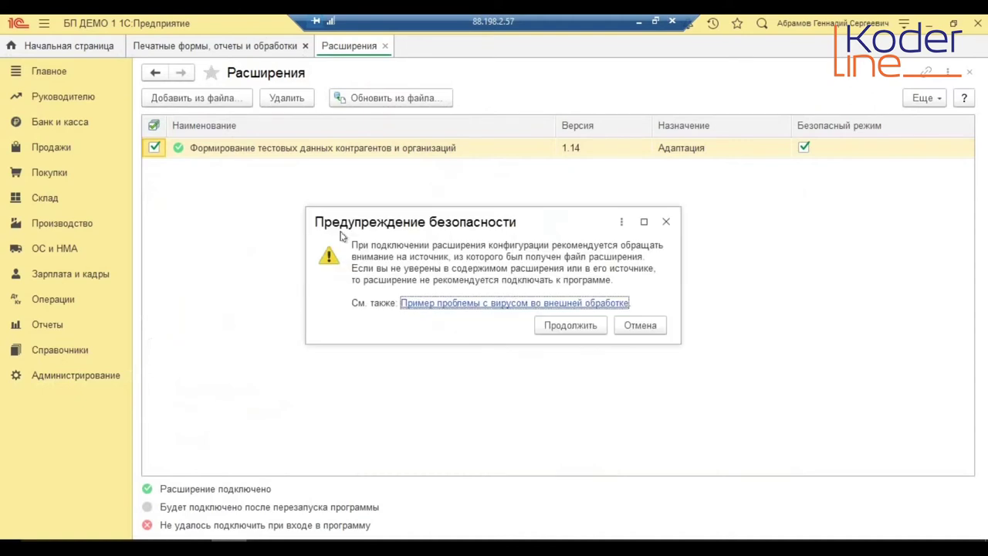
left_click(548, 325)
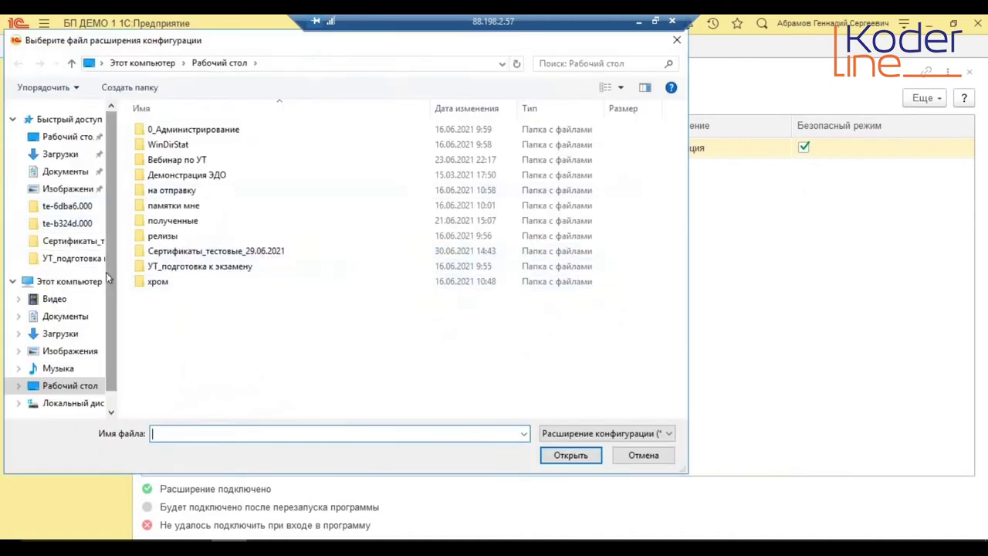
left_click(62, 154)
left_click(198, 146)
double_click(199, 146)
left_click(185, 129)
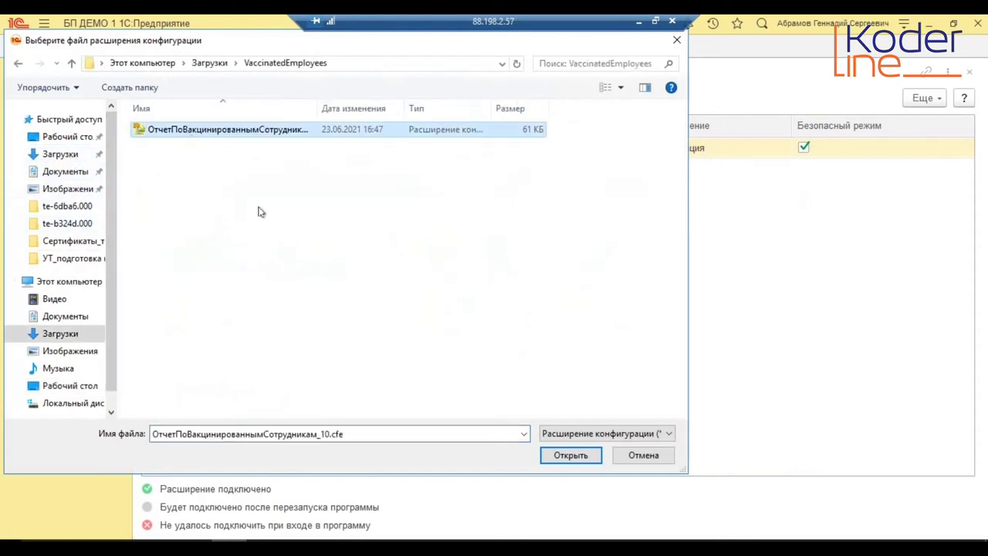
left_click(553, 459)
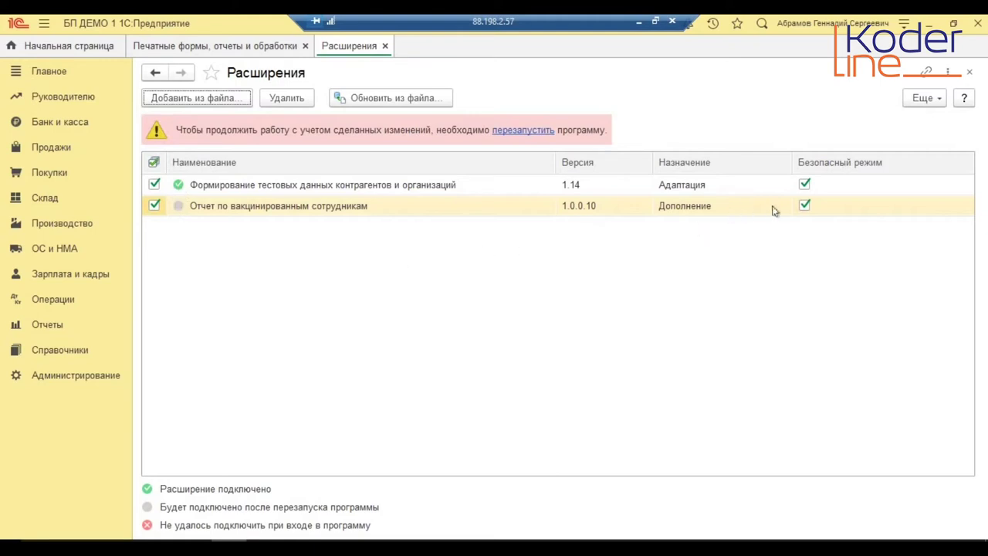
left_click(804, 205)
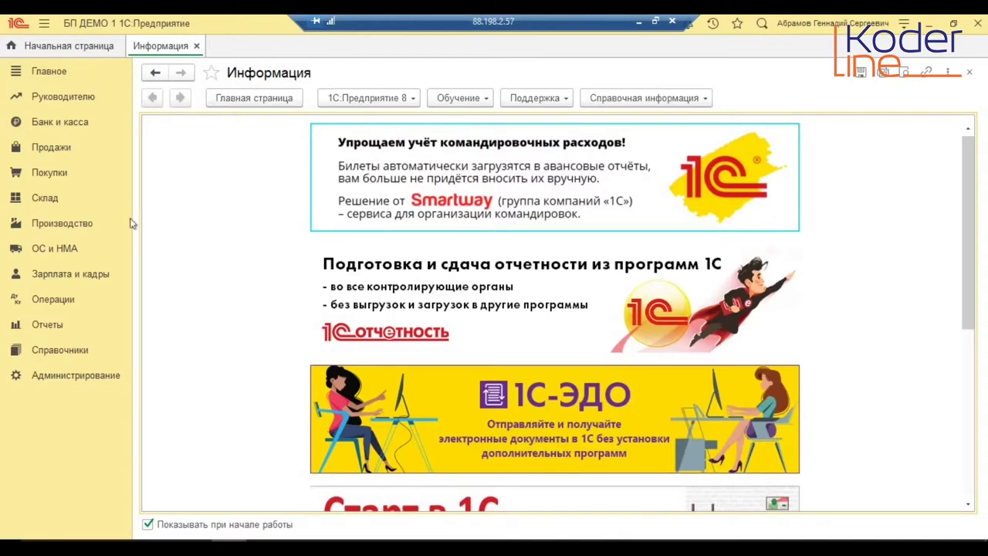
Reopen the Расширения list from the Печатные формы, отчеты и обработки settings and check the entry Отчет по вакцинированным сотрудникам.
left_click(77, 376)
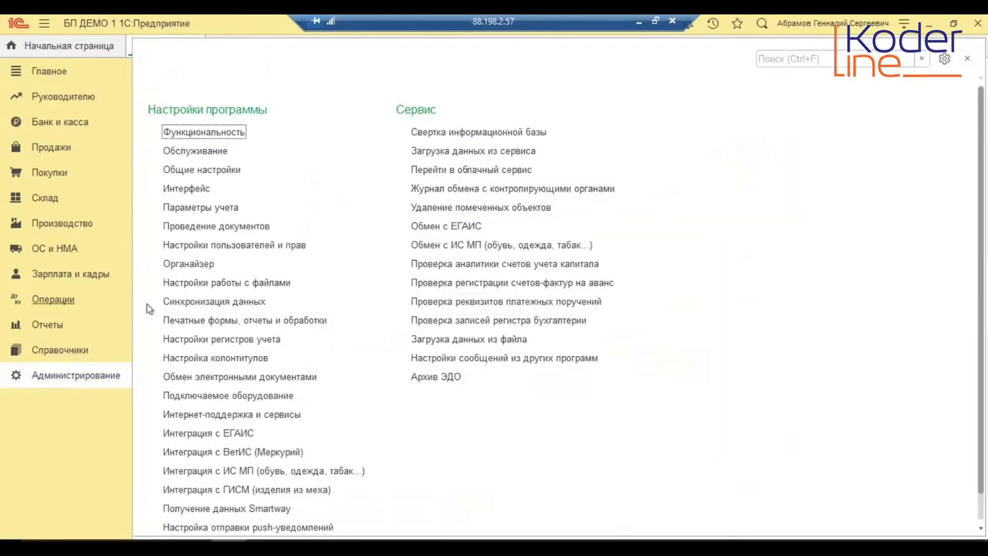
left_click(186, 321)
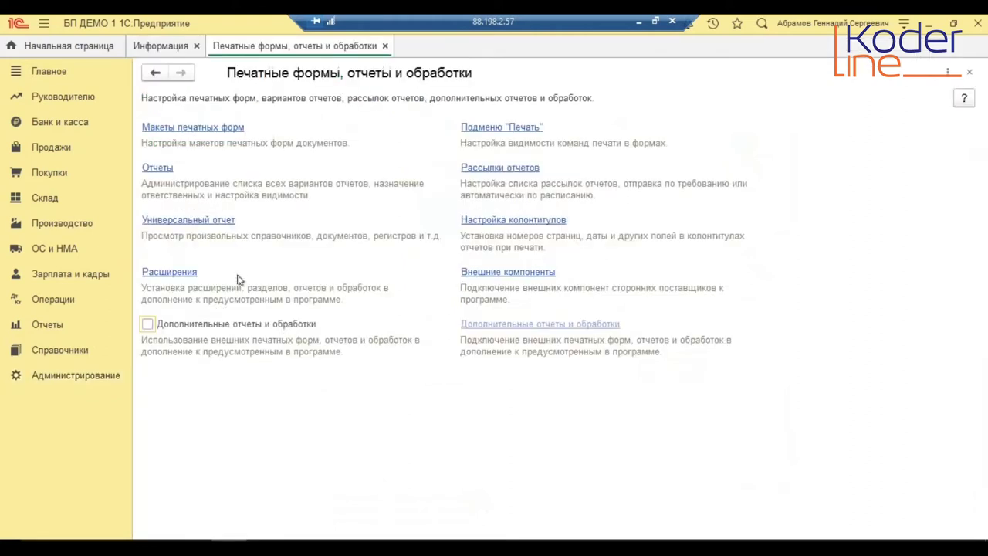
left_click(169, 273)
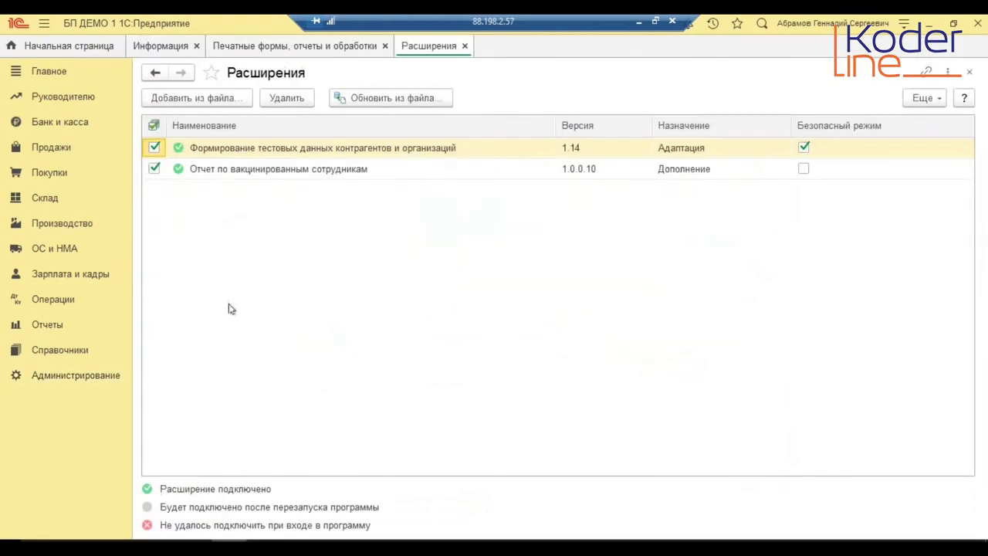
left_click(216, 170)
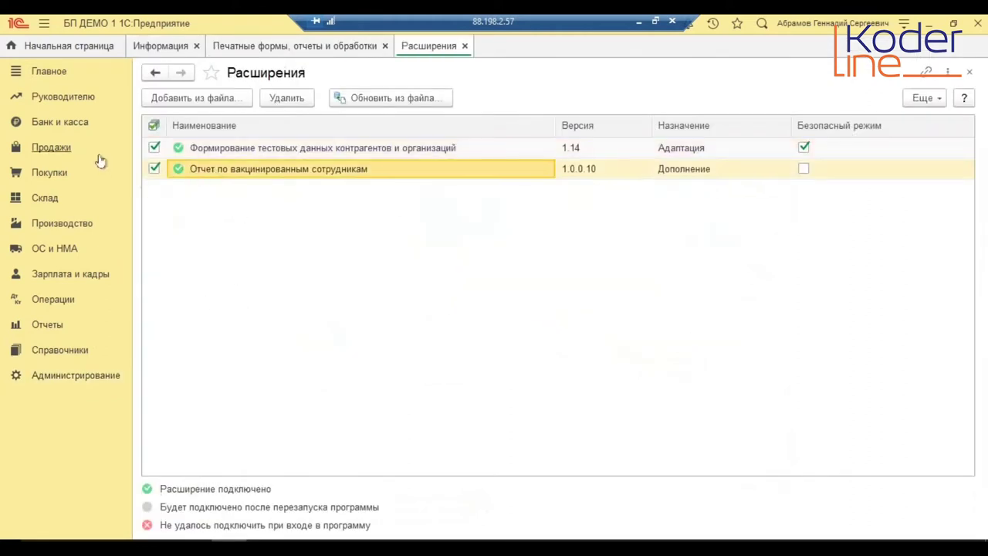
Open Сведения о вакцинированных работниках from the Главное section and proceed with Москва as the reporting region.
left_click(47, 73)
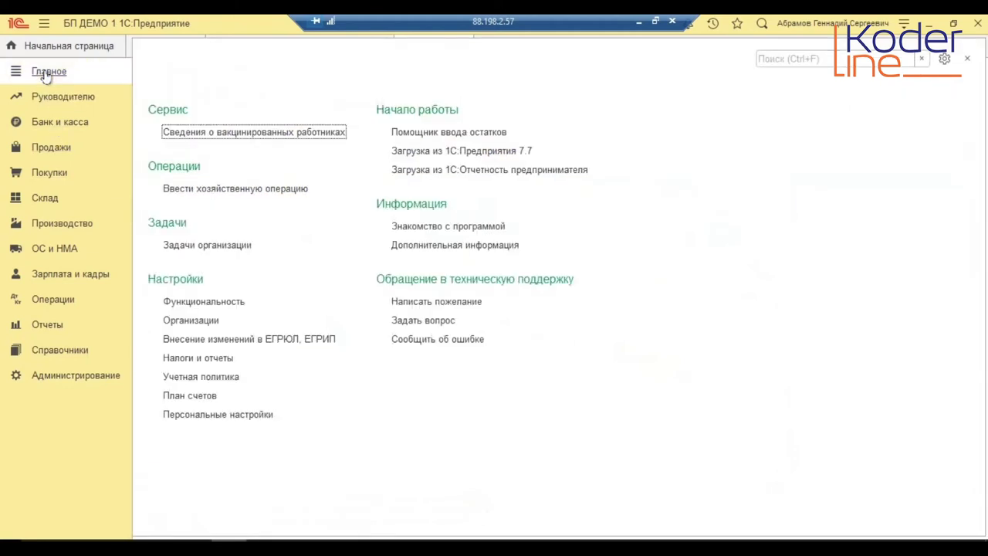
left_click(246, 135)
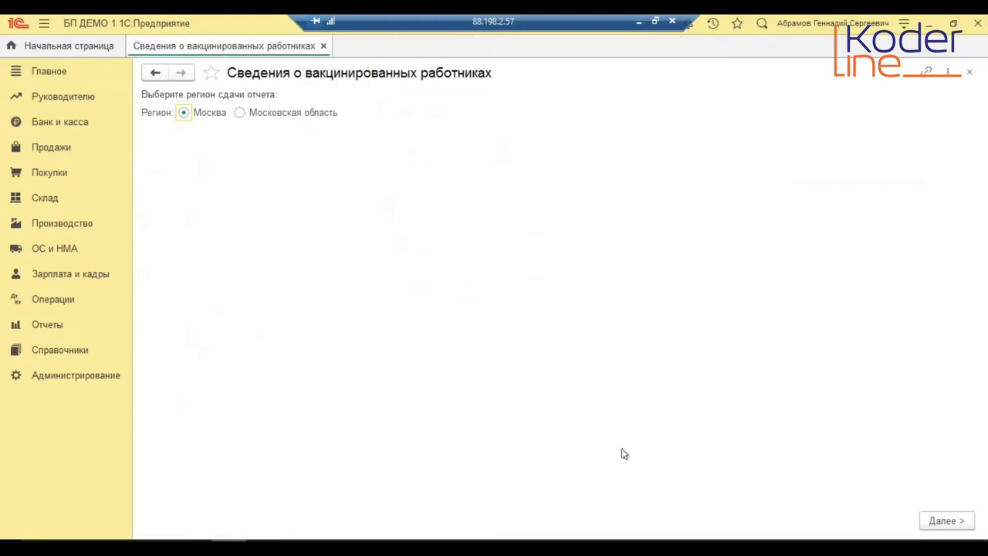
left_click(945, 520)
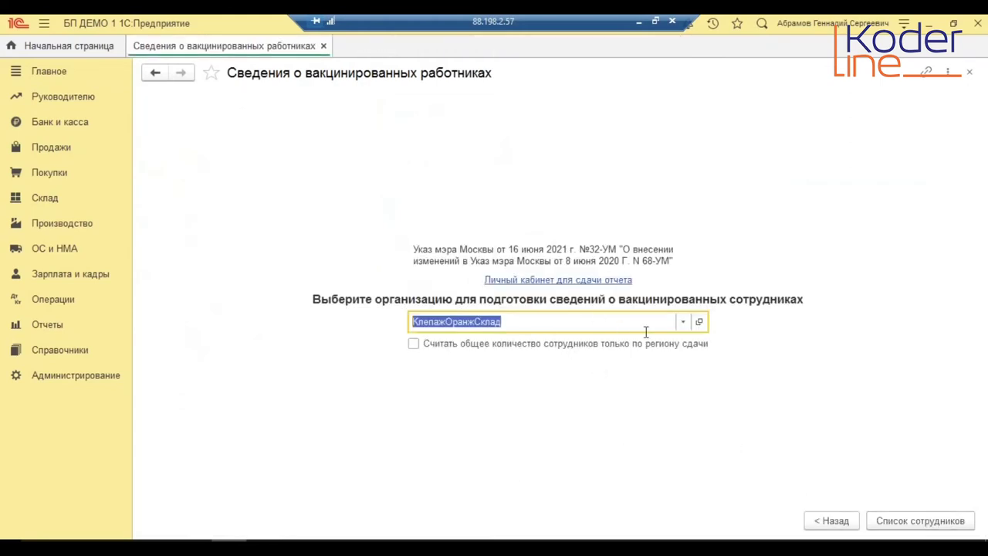
Select the organization КлепажОранжСклад, enable counting employees only by the reporting region, and proceed to the employee list.
left_click(679, 325)
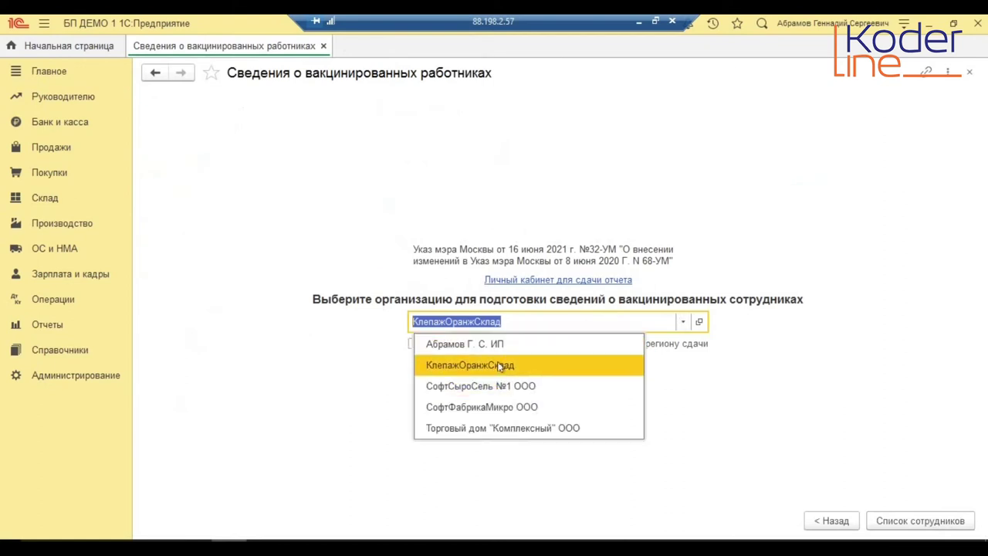
left_click(503, 365)
left_click(414, 344)
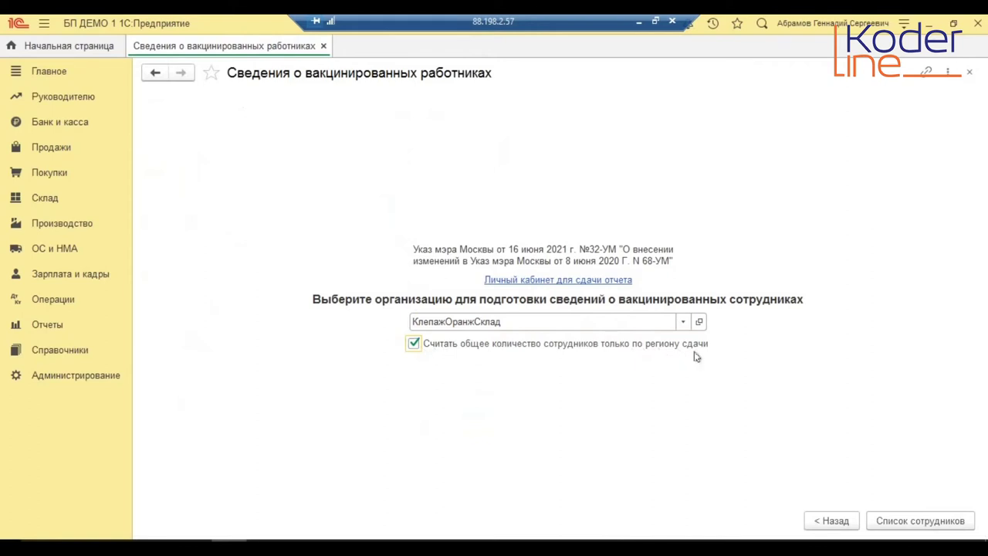
left_click(920, 522)
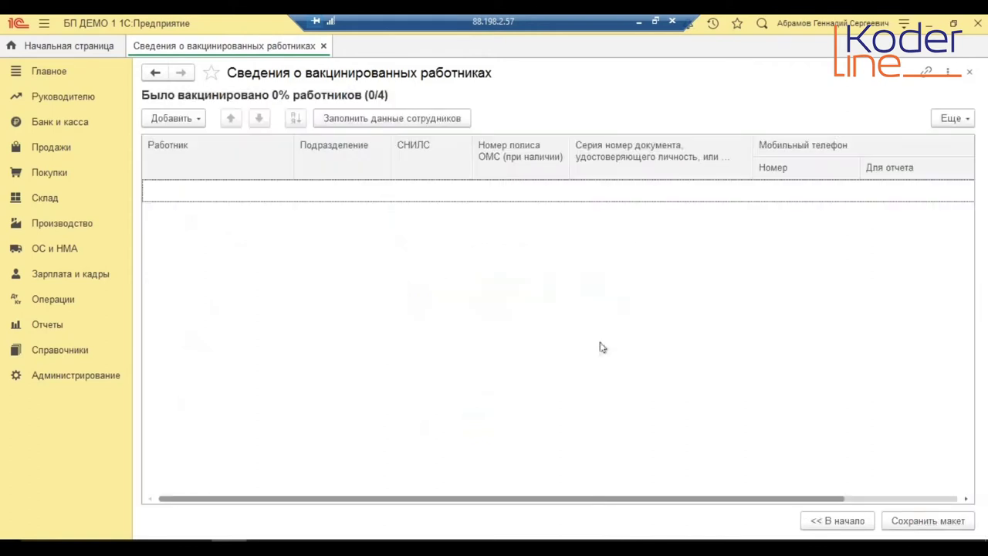
Add all employees to the report list and review the first employee's СНИЛС, identity document and mobile phone fields.
left_click(176, 120)
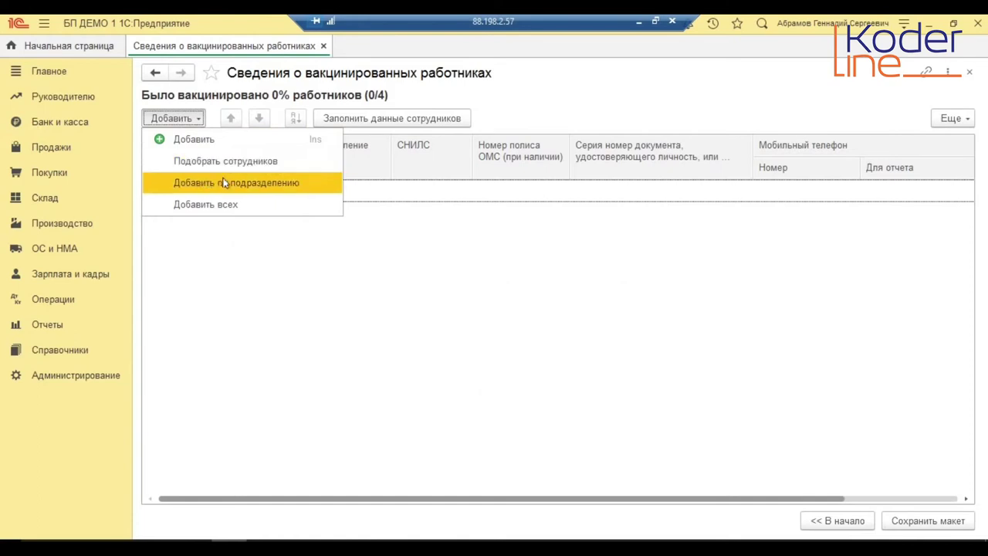
left_click(265, 206)
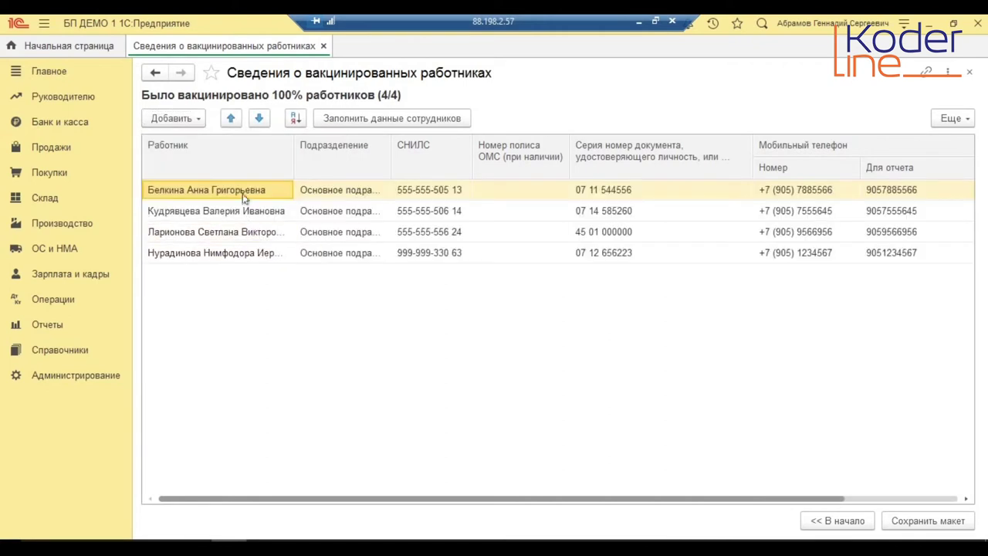
left_click(431, 193)
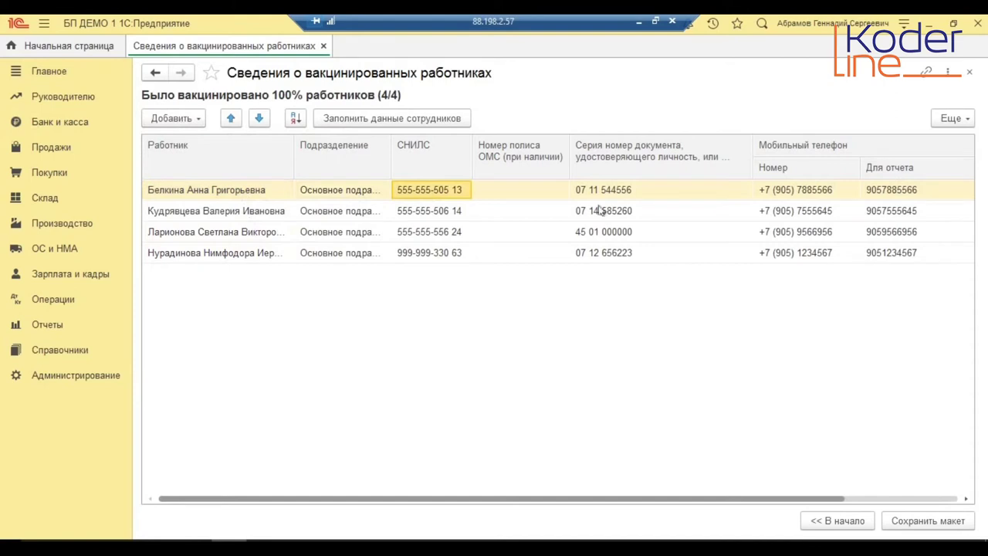
left_click(636, 194)
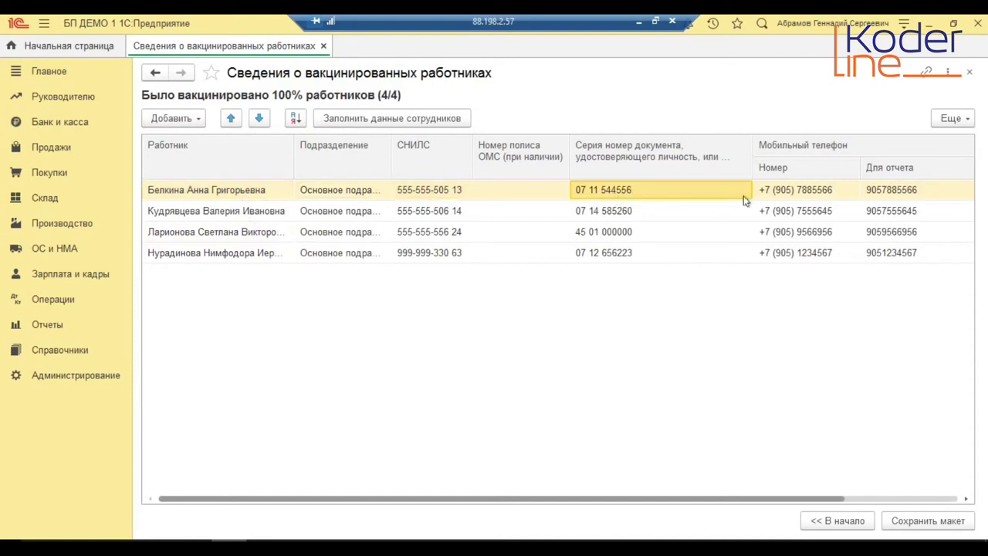
left_click(788, 196)
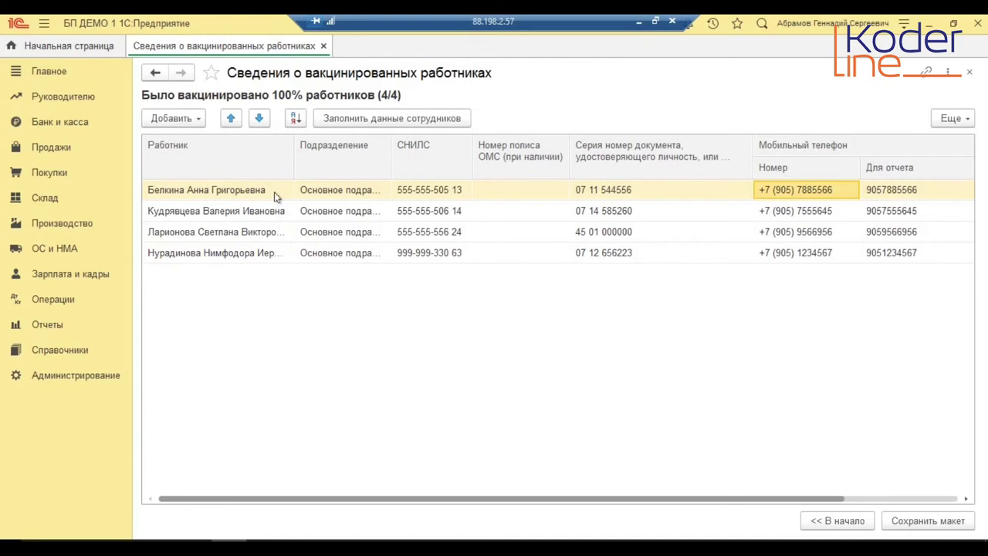
Enter the ОМС policy numbers for the first and third employees in the list.
left_click(499, 196)
left_click(498, 198)
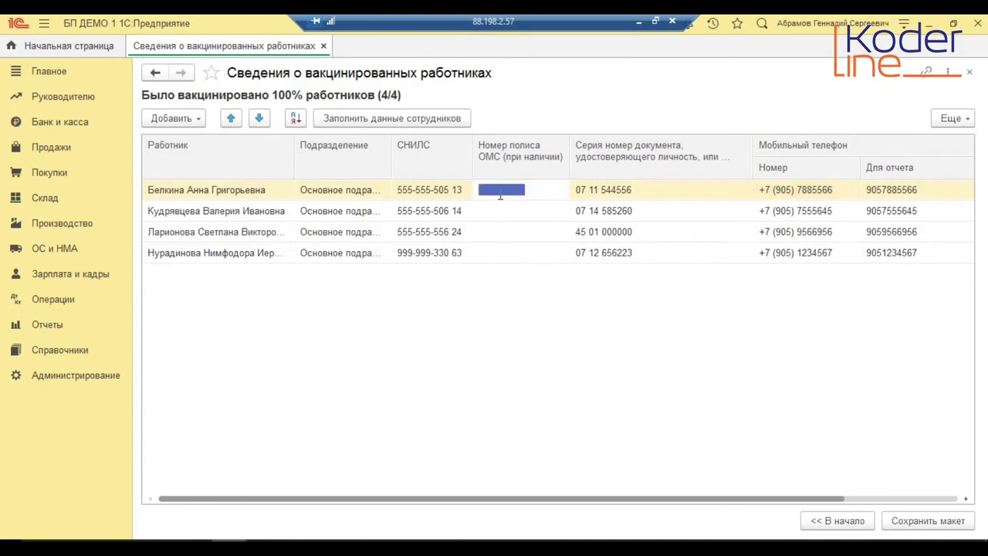
type("11111111111111")
key("Return")
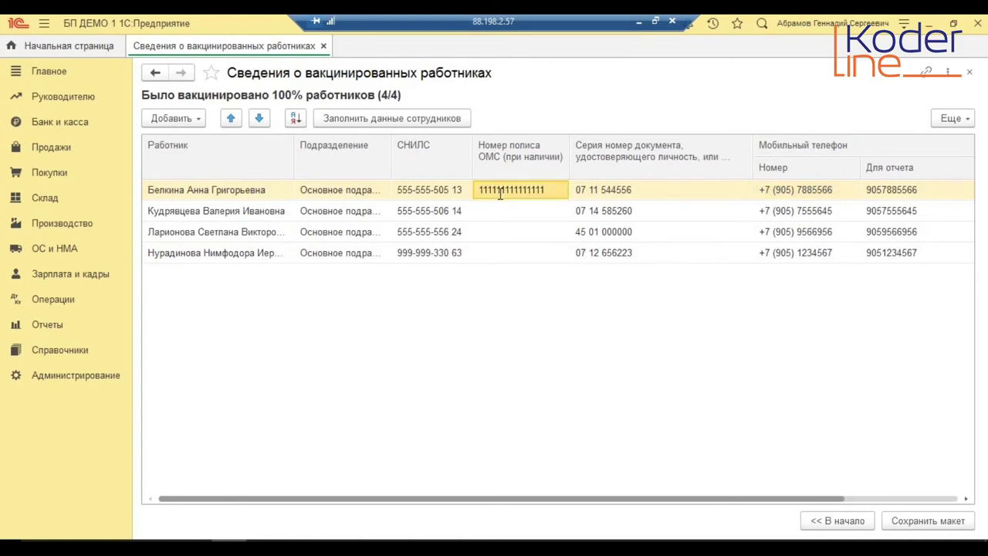
double_click(508, 230)
type("2")
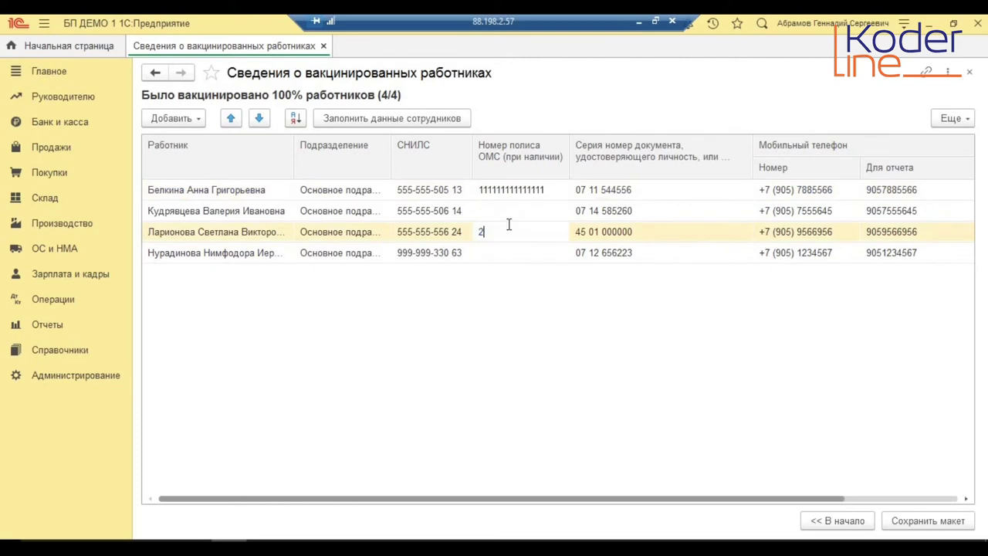
type("2222222222222")
key("Return")
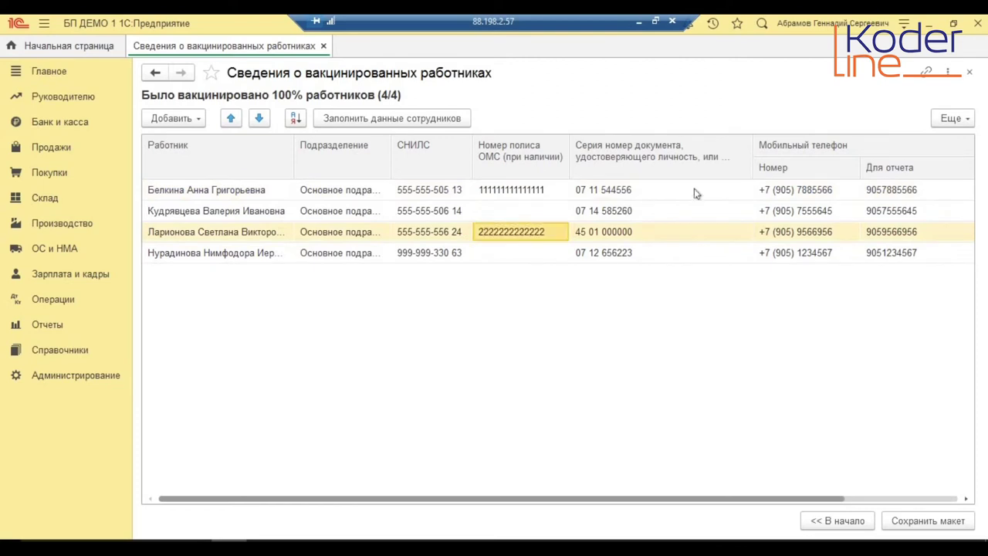
double_click(772, 213)
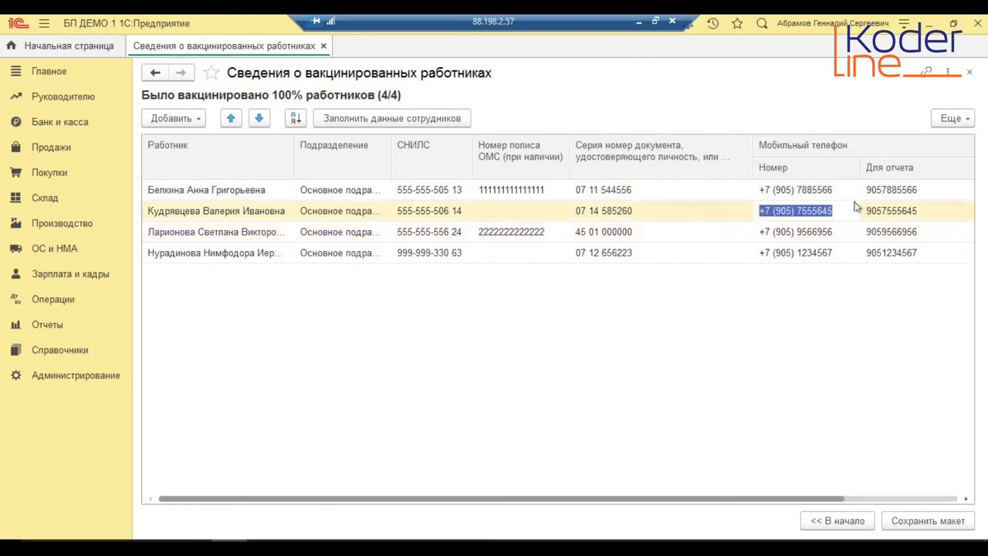
left_click(888, 210)
key("Escape")
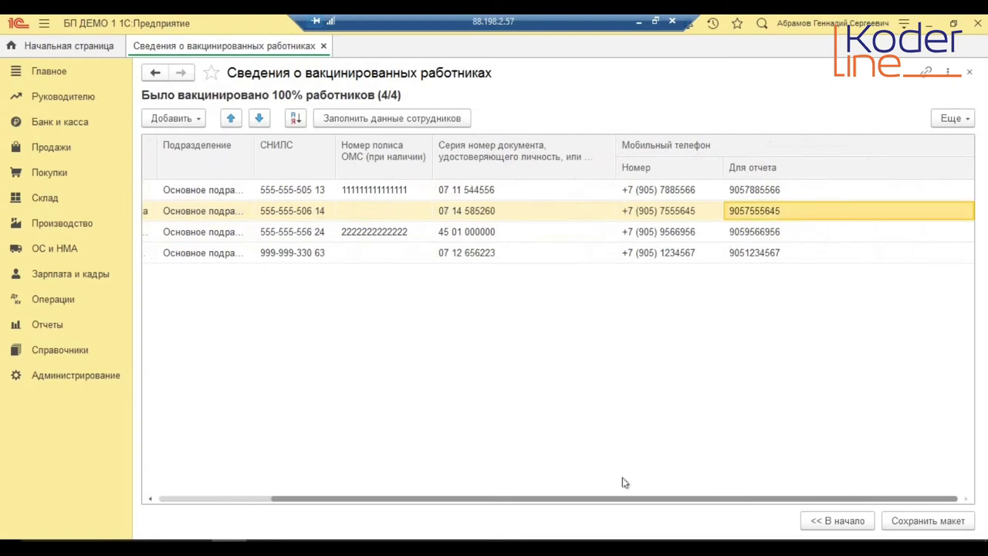
left_click_drag(618, 501, 370, 455)
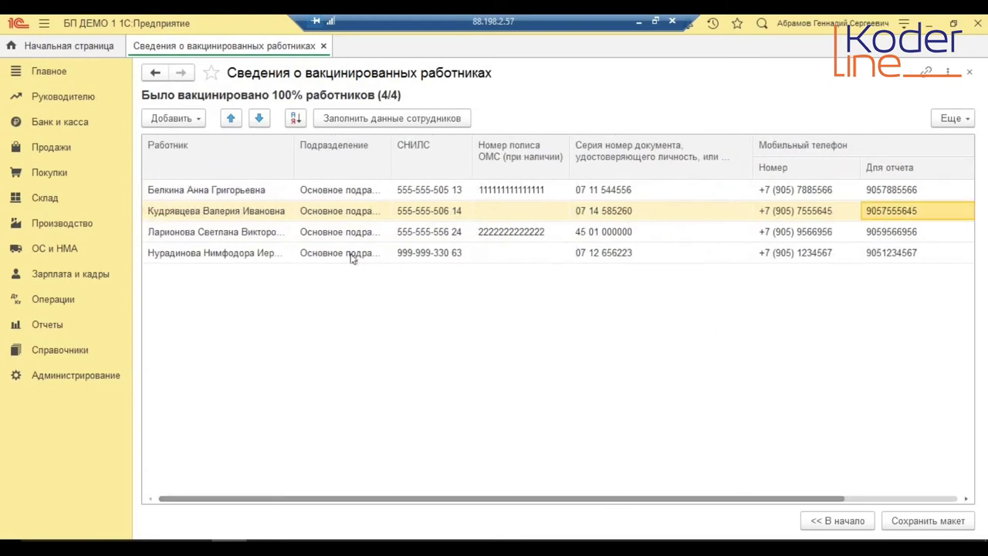
Remove the fourth employee from the list and save the report as forma_vac.xlsx in the VaccinatedEmployees folder.
left_click(233, 255)
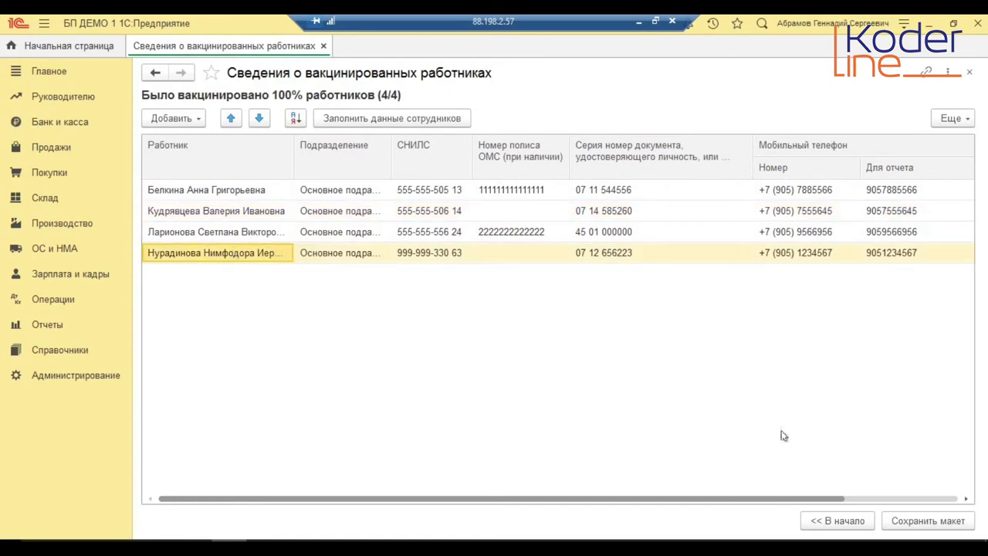
key("Delete")
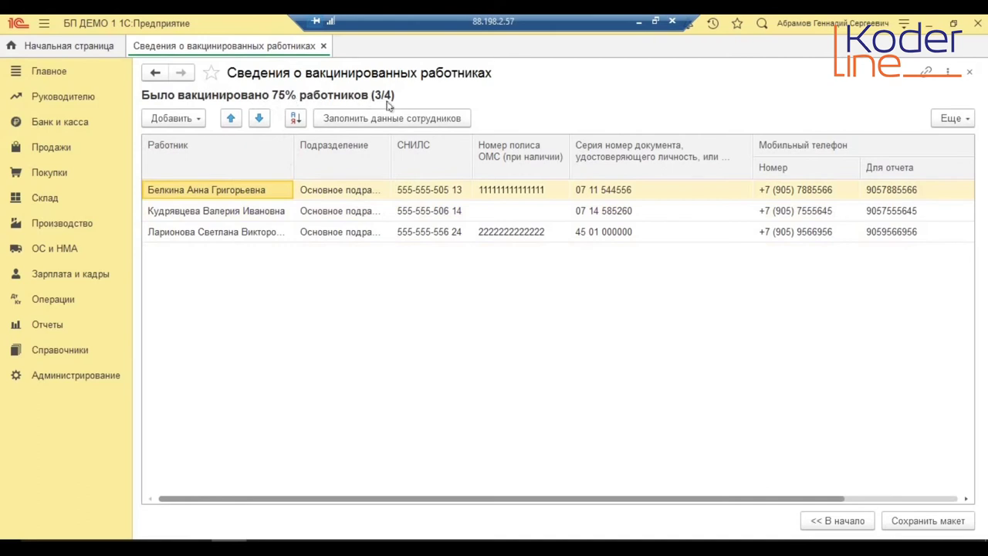
left_click(908, 522)
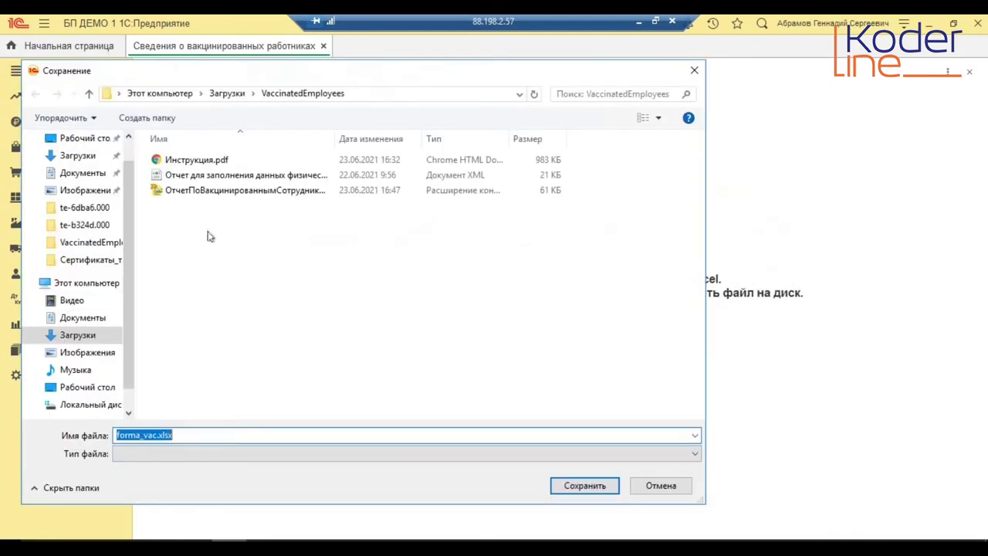
left_click(573, 488)
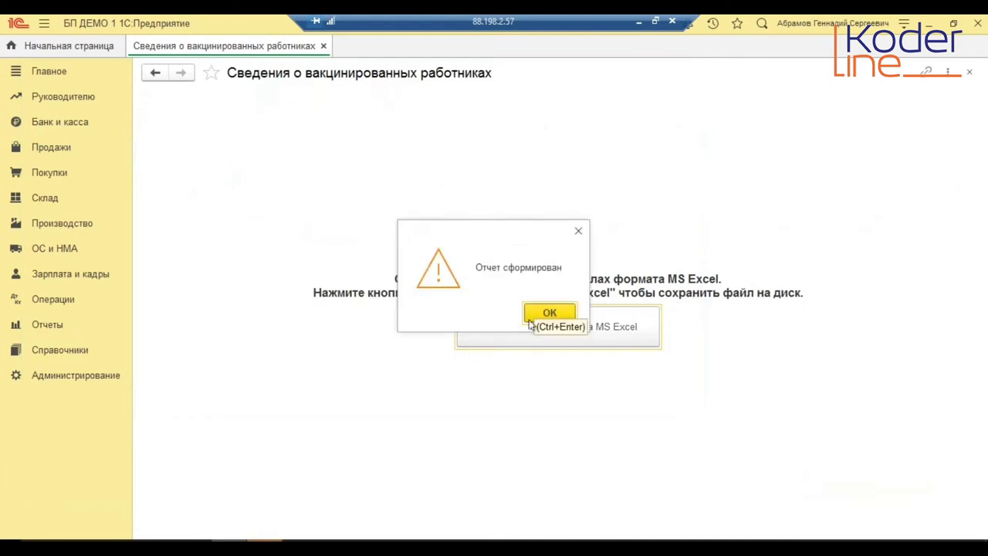
left_click(535, 317)
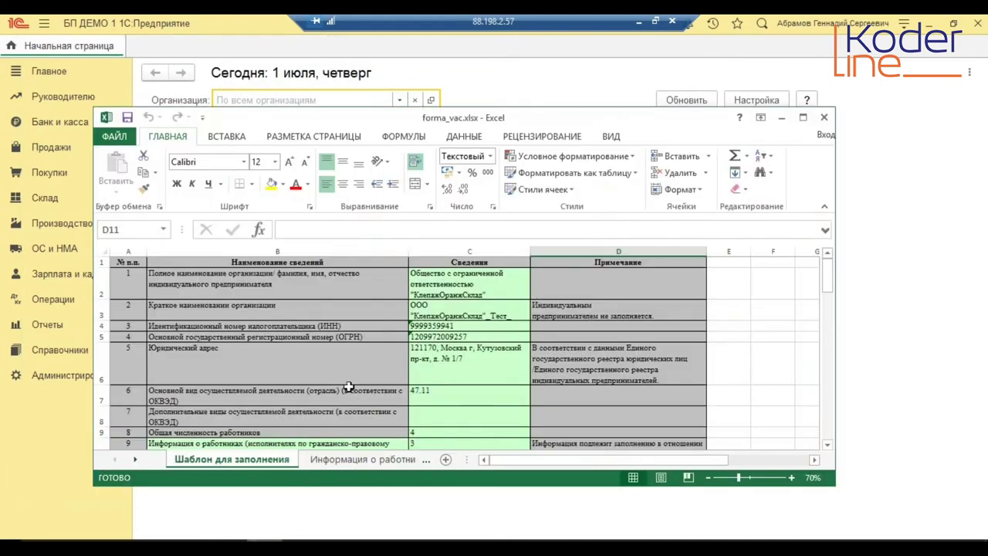
Maximize forma_vac.xlsx in Excel, review its Шаблон для заполнения and Информация о работниках sheets, and close the workbook.
left_click(802, 117)
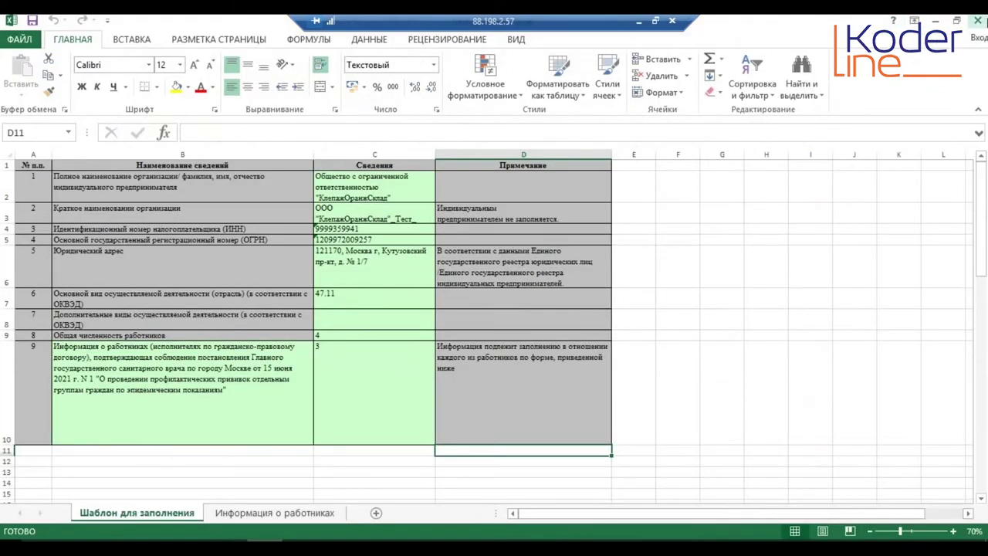
left_click(301, 513)
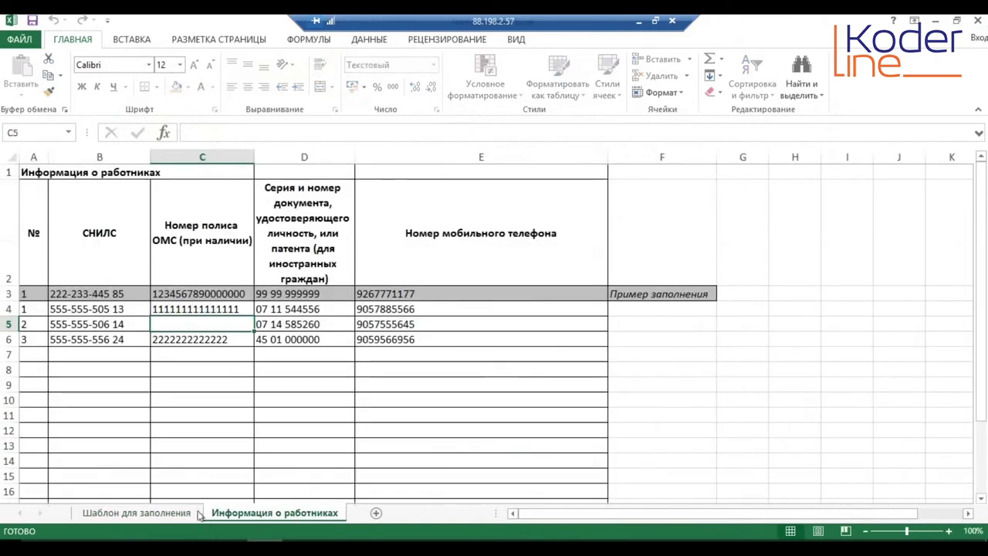
left_click(159, 513)
left_click(978, 20)
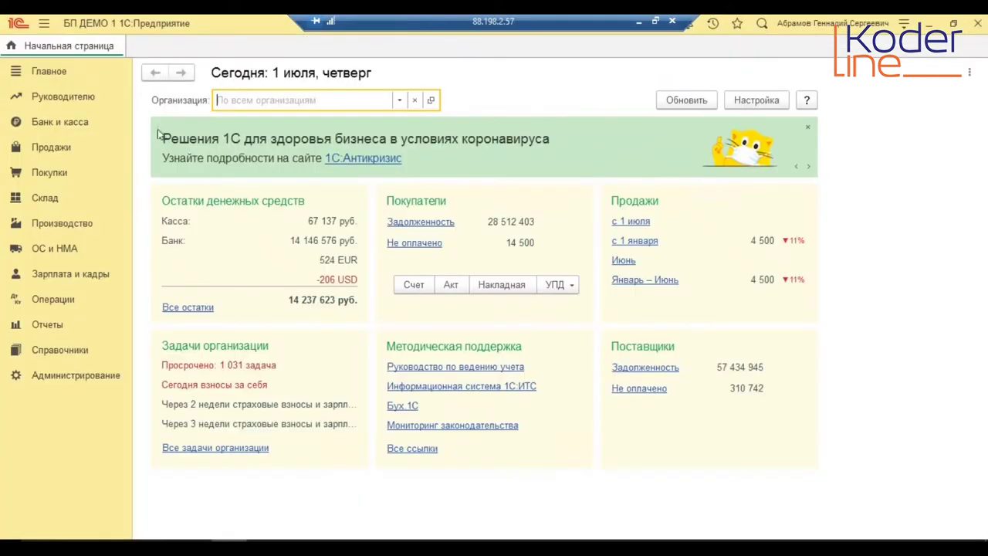
Start the Сведения о вакцинированных работниках report for Москва and organization КлепажОранжСклад, and open its employee list.
left_click(50, 74)
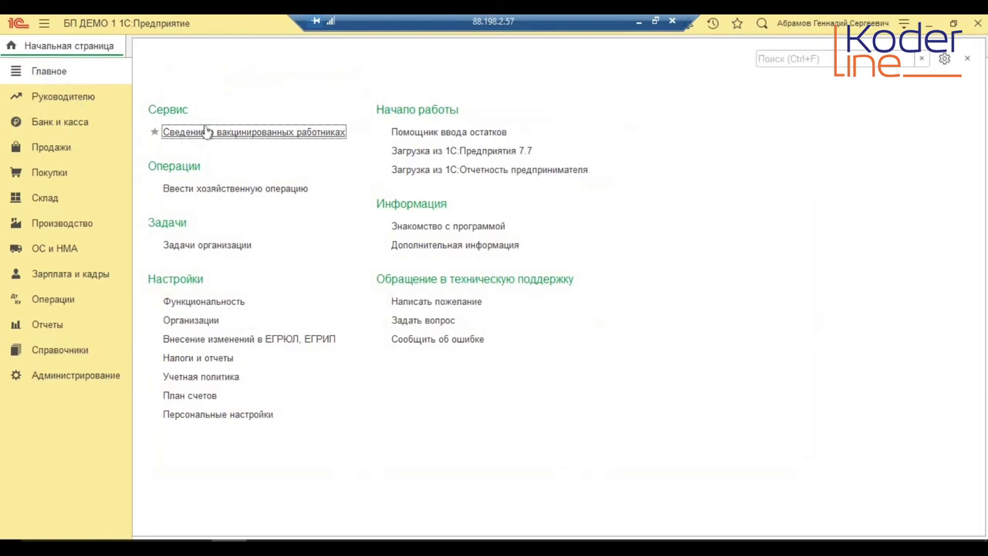
left_click(203, 133)
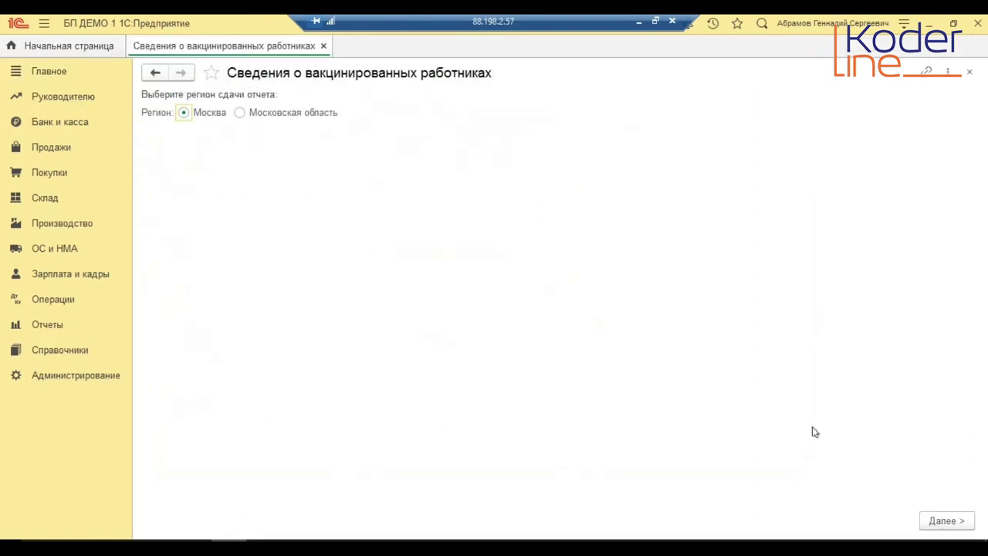
left_click(935, 521)
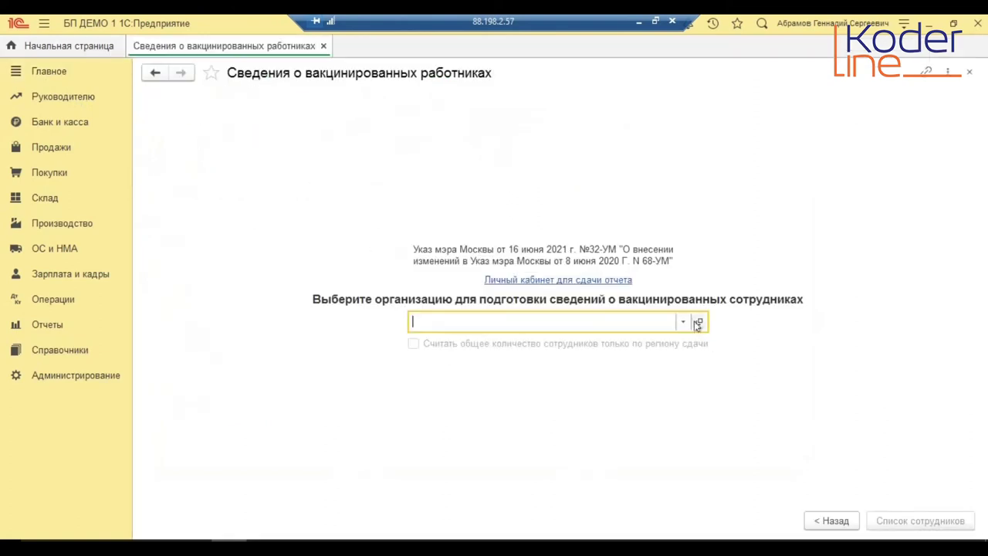
left_click(498, 367)
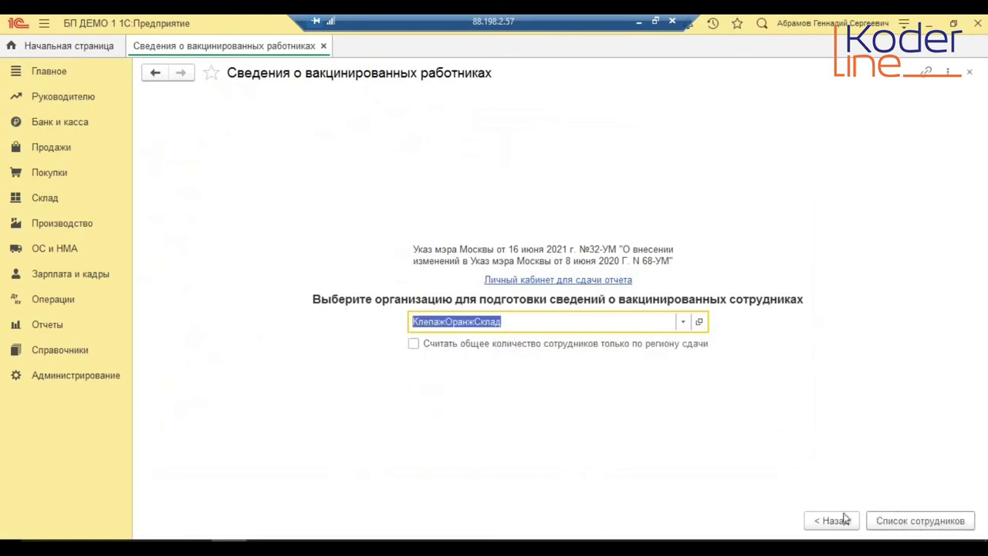
left_click(482, 347)
left_click(874, 520)
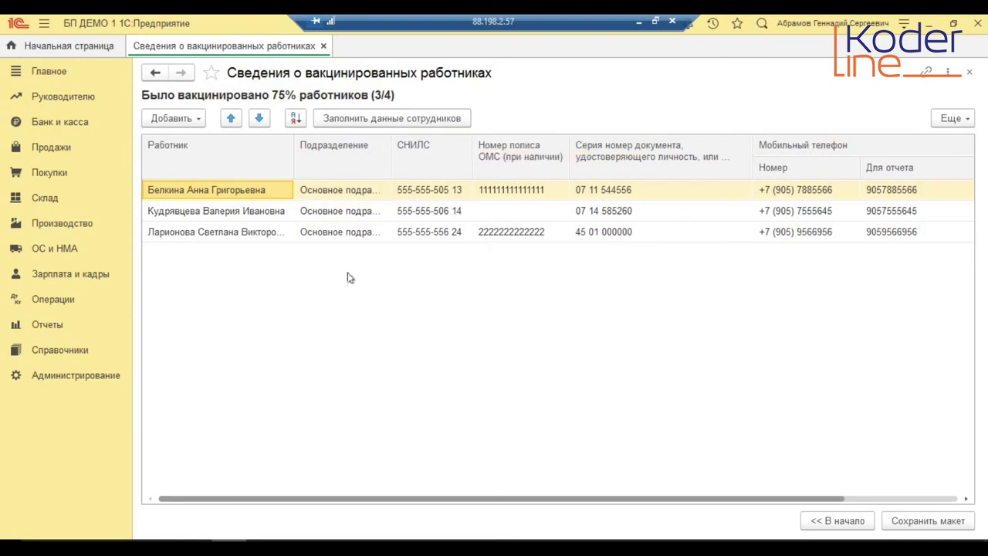
Open the Личные данные сотрудников report from the personnel reports and open its variant for editing.
left_click(100, 274)
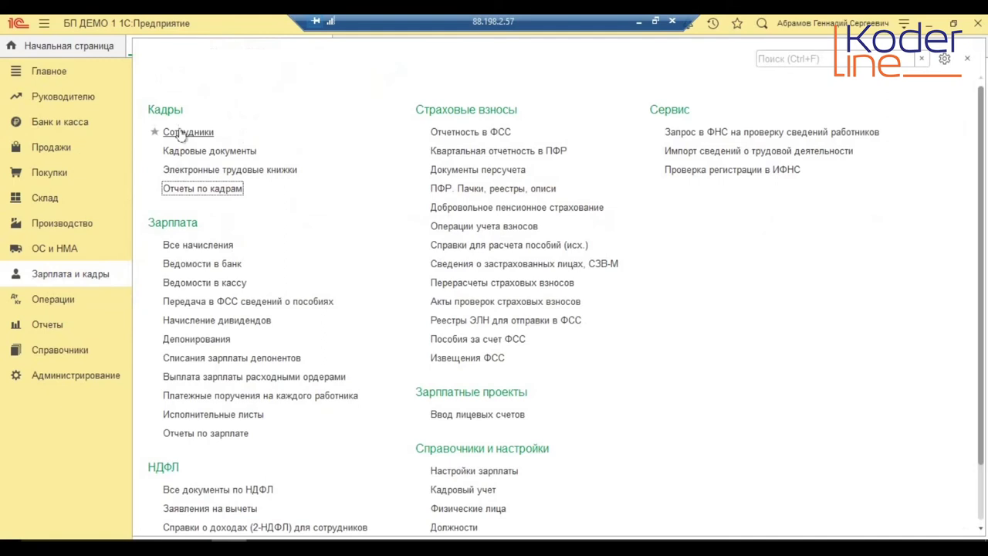
left_click(205, 191)
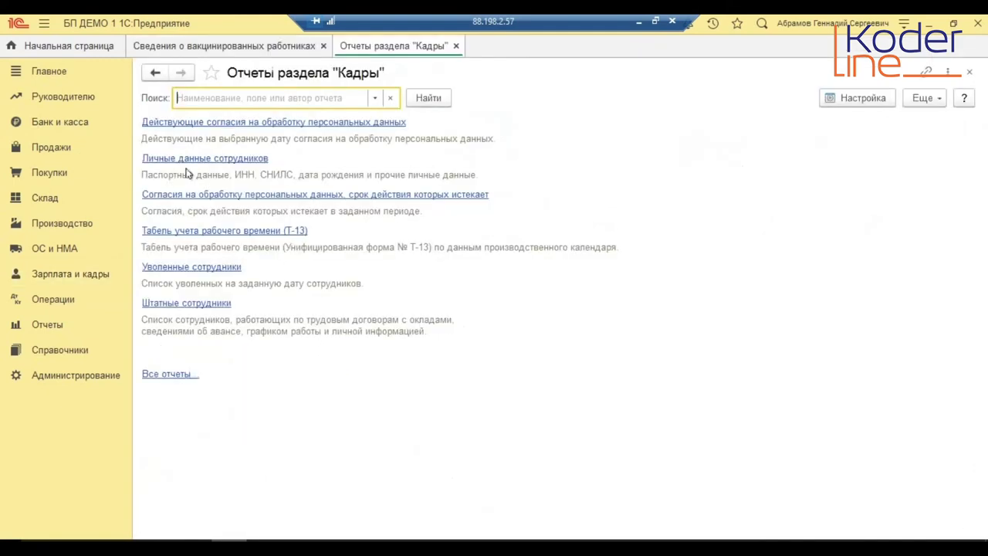
left_click(208, 159)
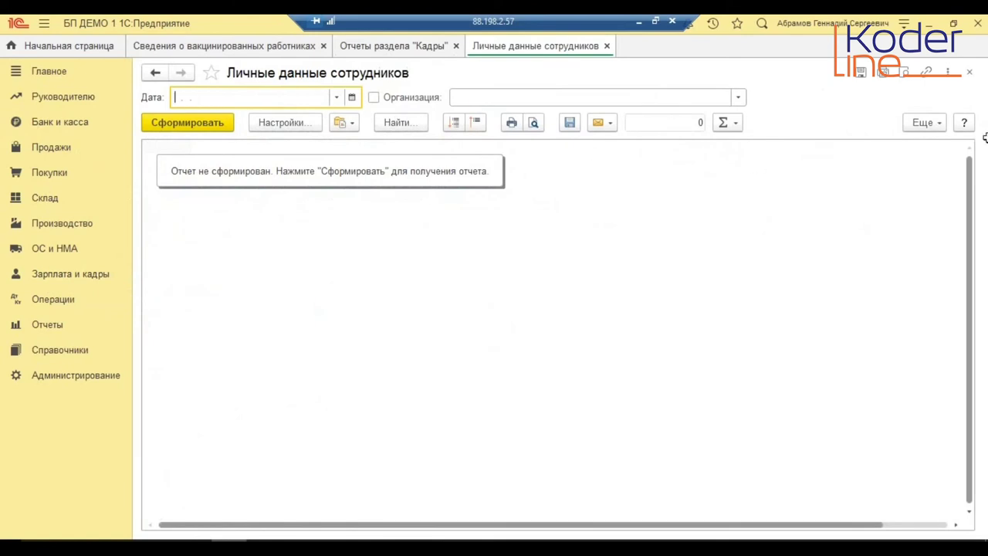
left_click(922, 123)
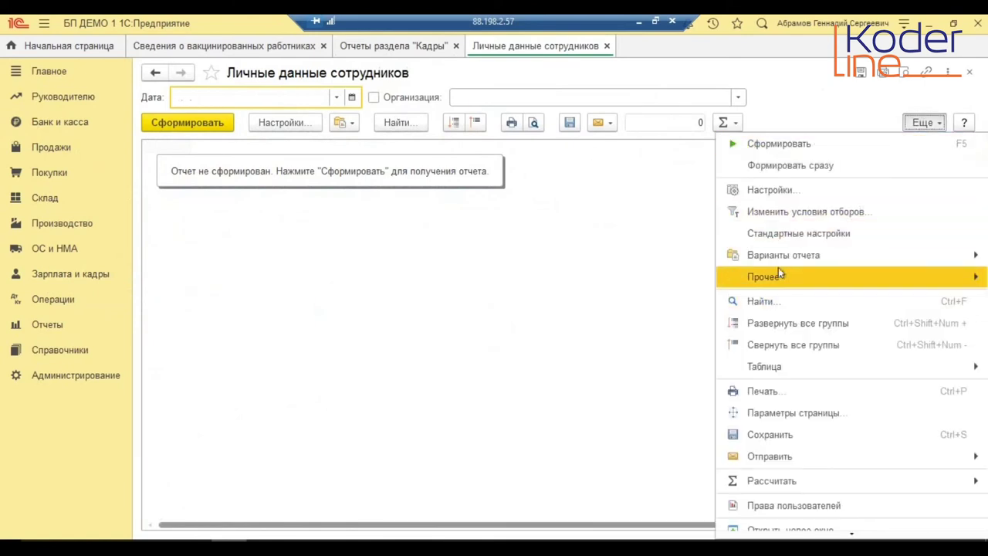
mouse_move(772, 271)
left_click(641, 278)
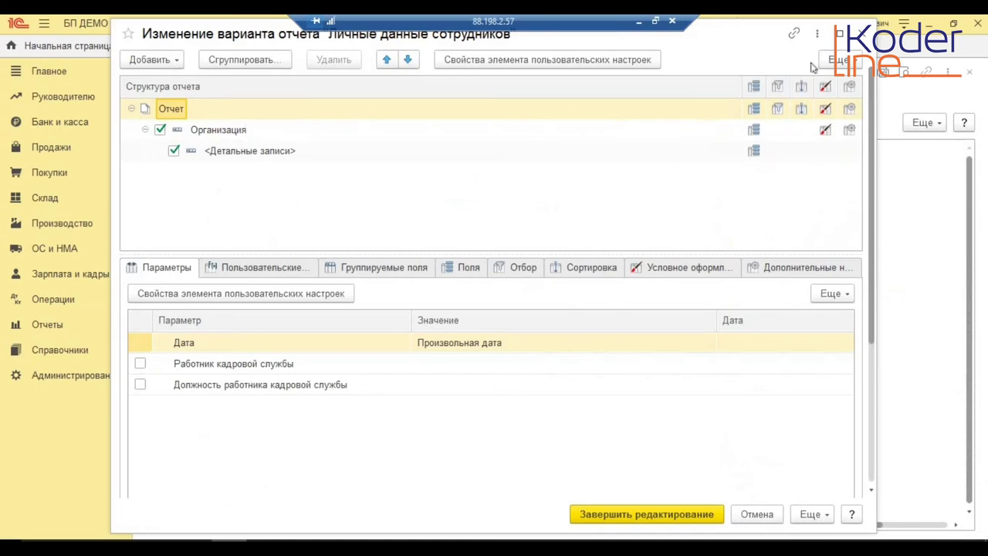
Load the report variant settings from Отчет для заполнения данных физических лиц.xml and finish editing the variant.
left_click(827, 62)
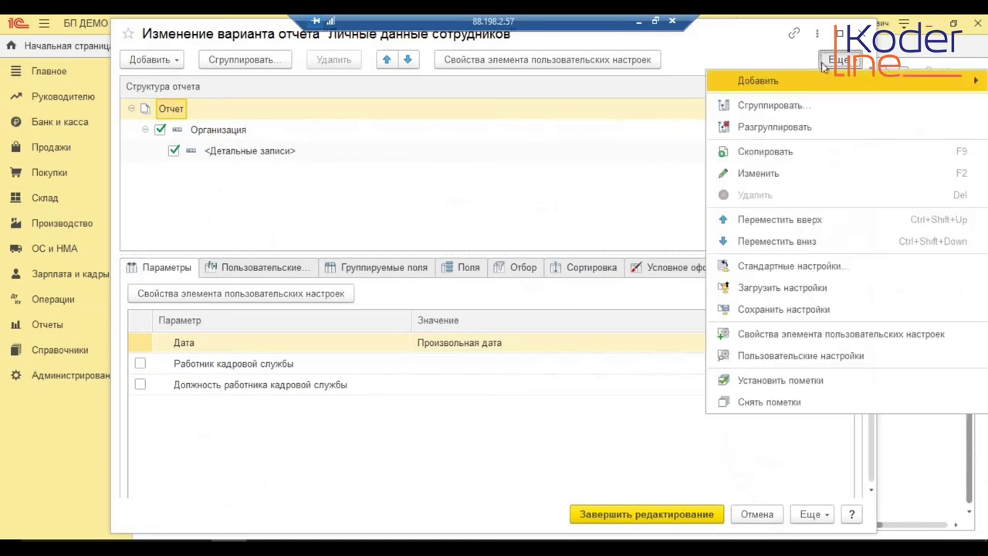
left_click(811, 292)
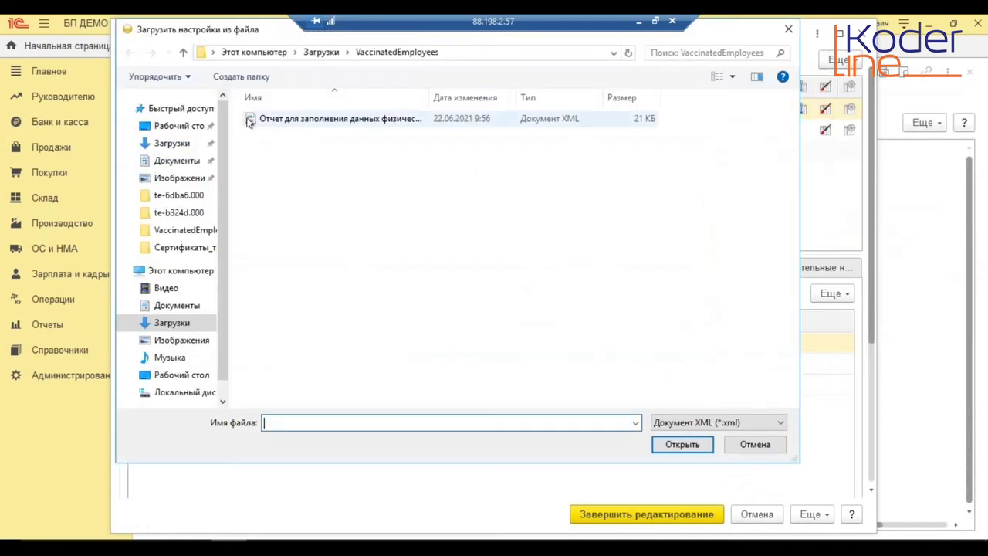
left_click_drag(429, 99, 517, 97)
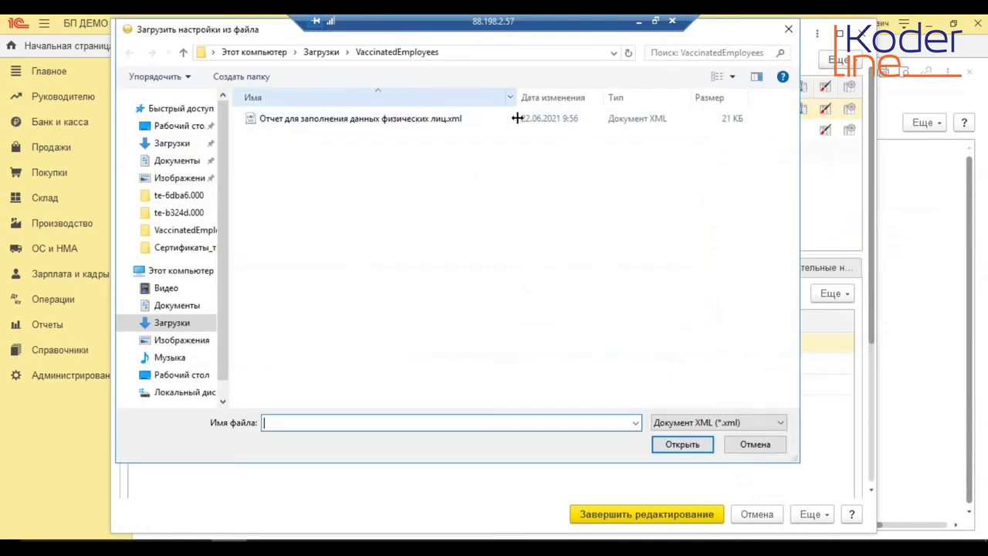
left_click(325, 119)
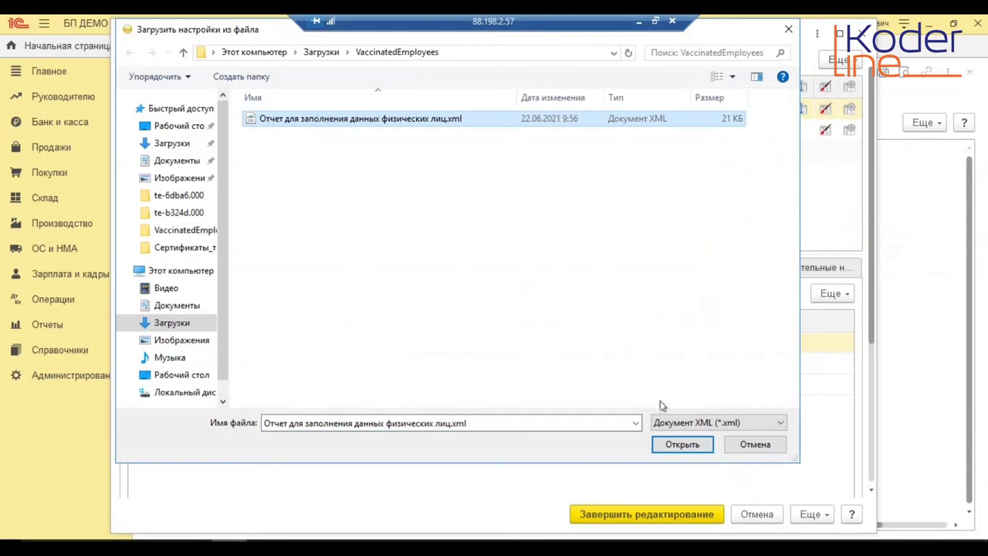
left_click(683, 446)
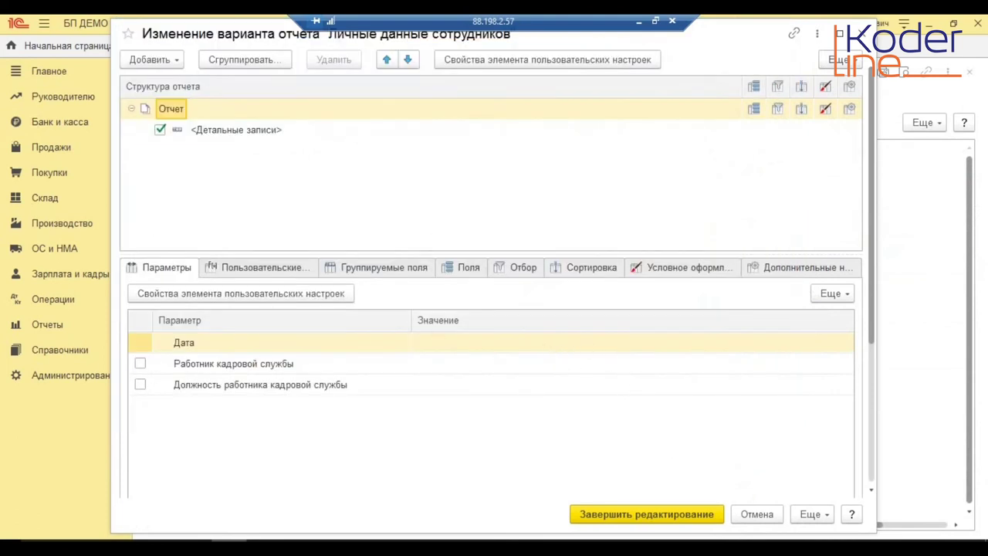
left_click(656, 517)
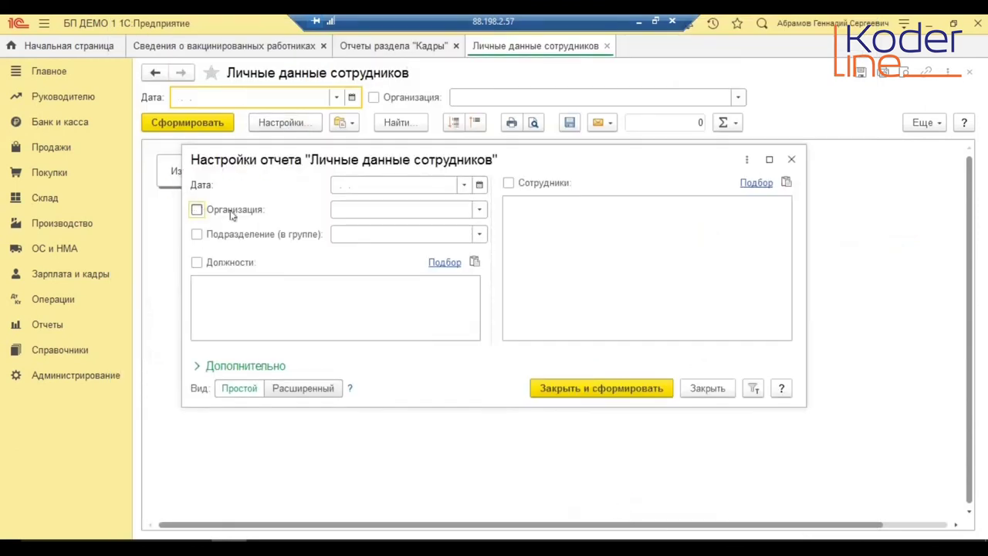
Filter the Личные данные сотрудников report by organization КлепажОранжСклад and generate it.
left_click(196, 209)
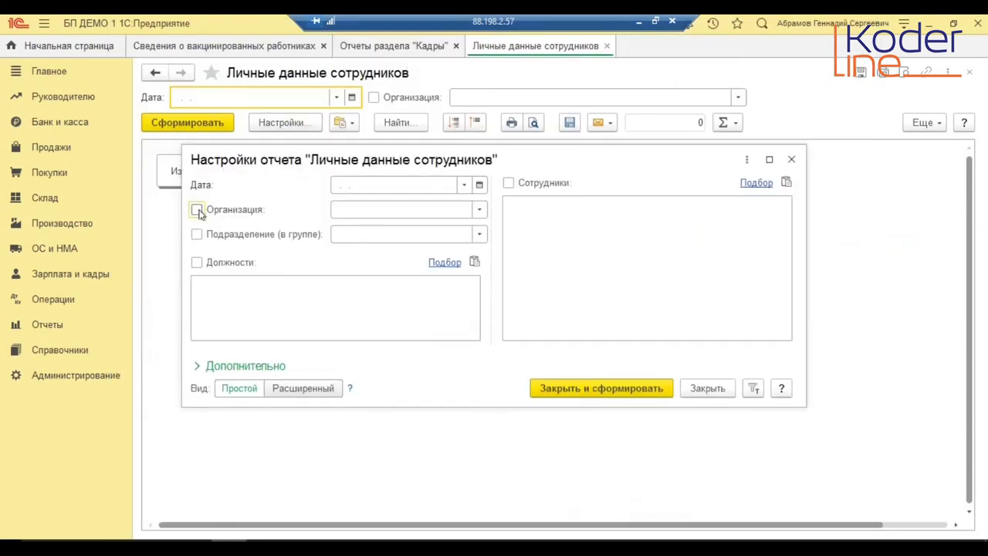
left_click(479, 209)
left_click(363, 253)
left_click(540, 388)
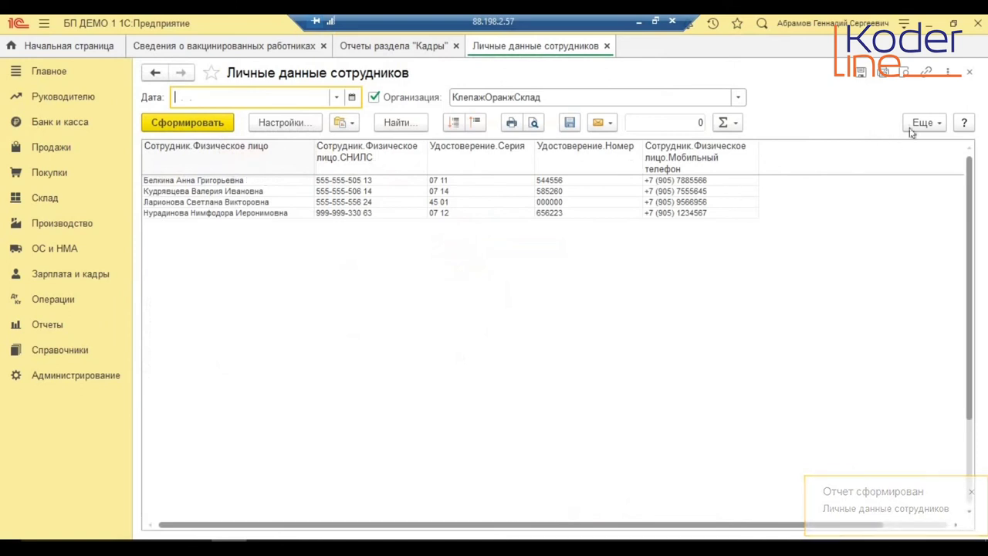
Save the generated report in the VaccinatedEmployees folder as an Excel sheet (*.xls) named подготовительный список.
left_click(569, 123)
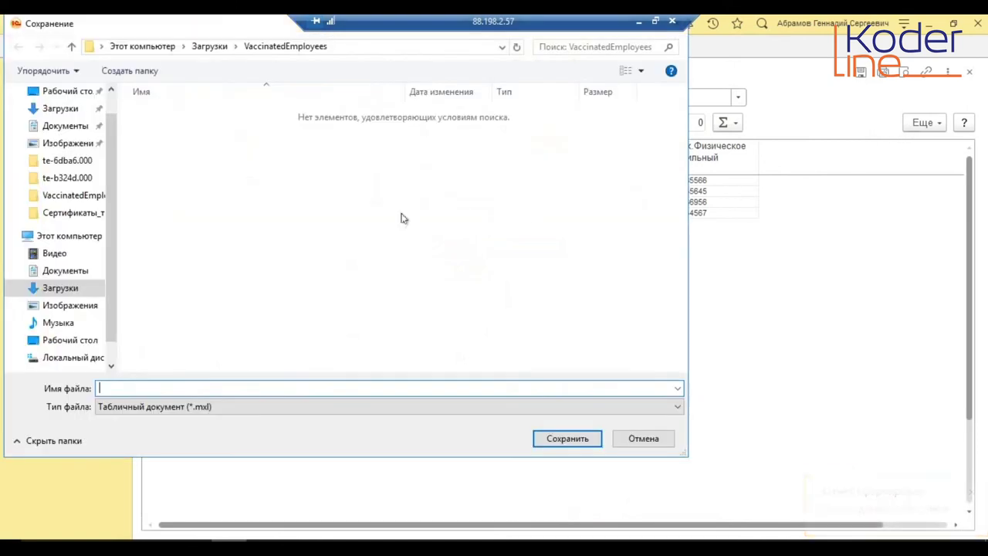
left_click(220, 404)
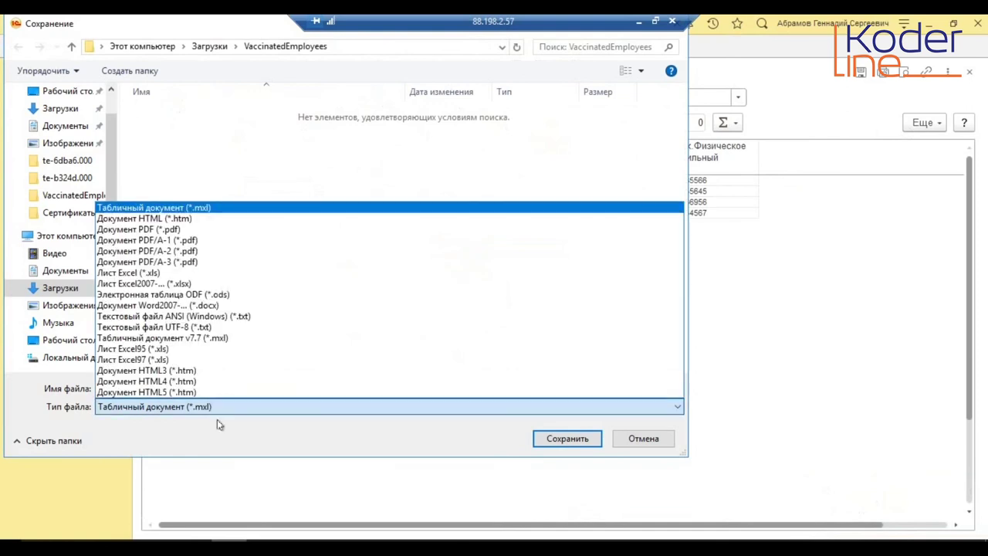
left_click(158, 274)
left_click(170, 387)
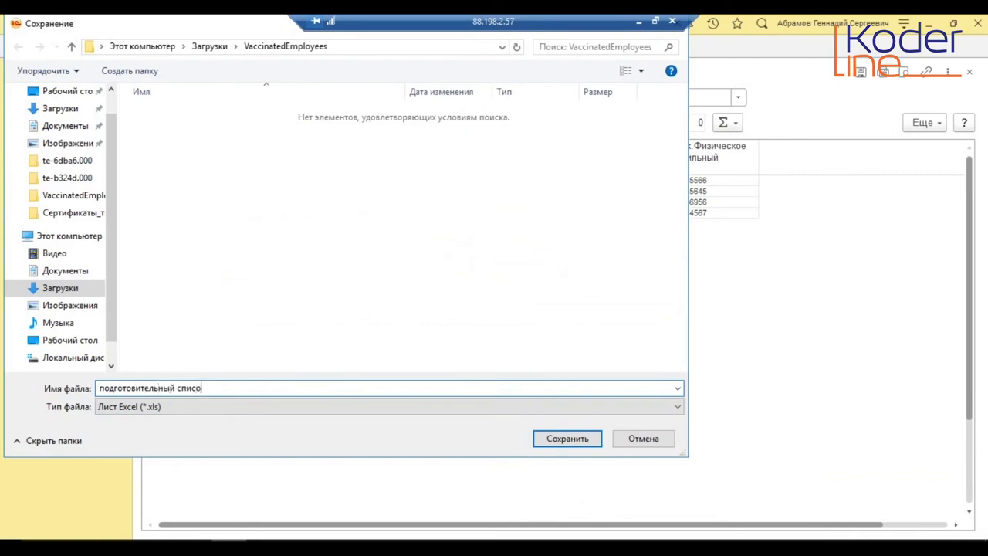
key("Return")
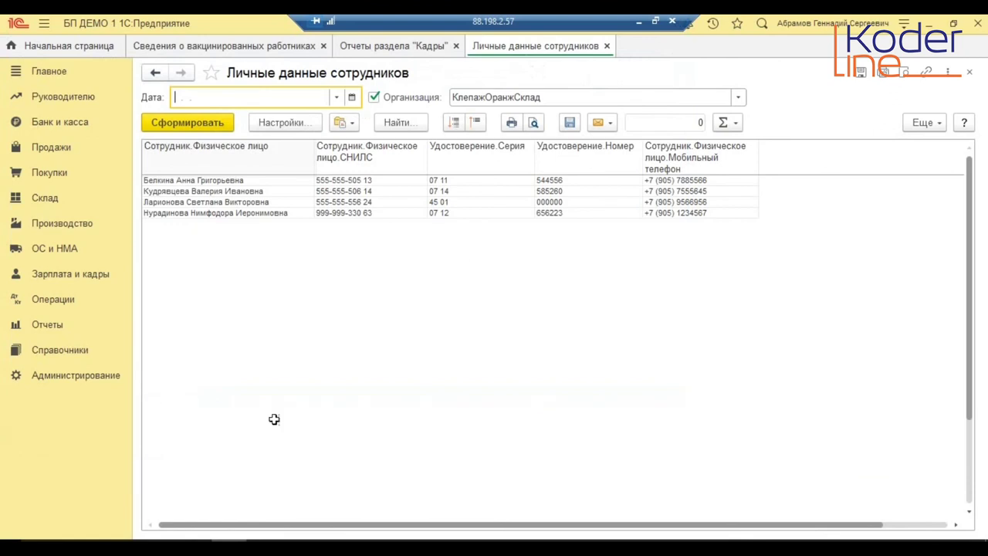
Open подготовительный список.xls from the VaccinatedEmployees folder in Excel, widen column 6 and head it Полис ОМС.
mouse_move(158, 549)
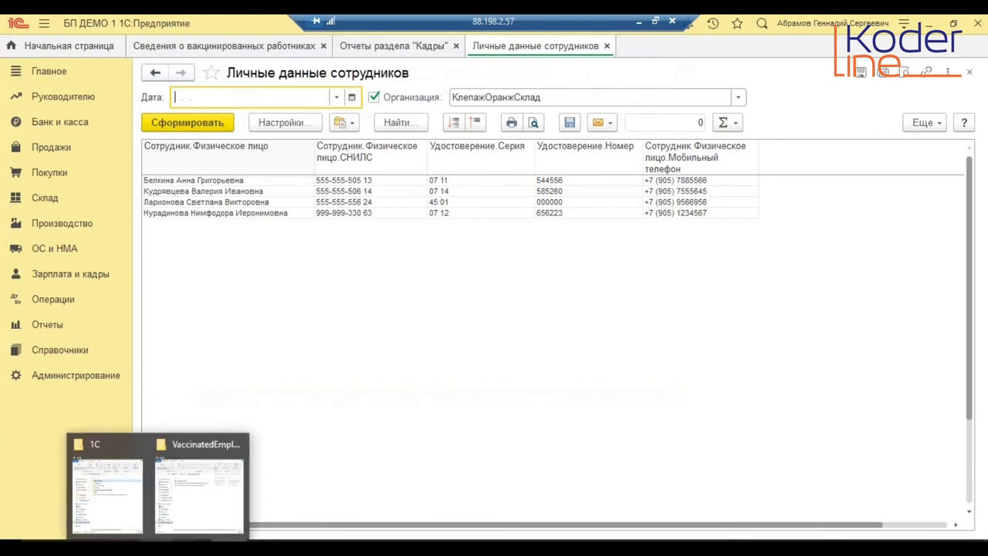
left_click(224, 471)
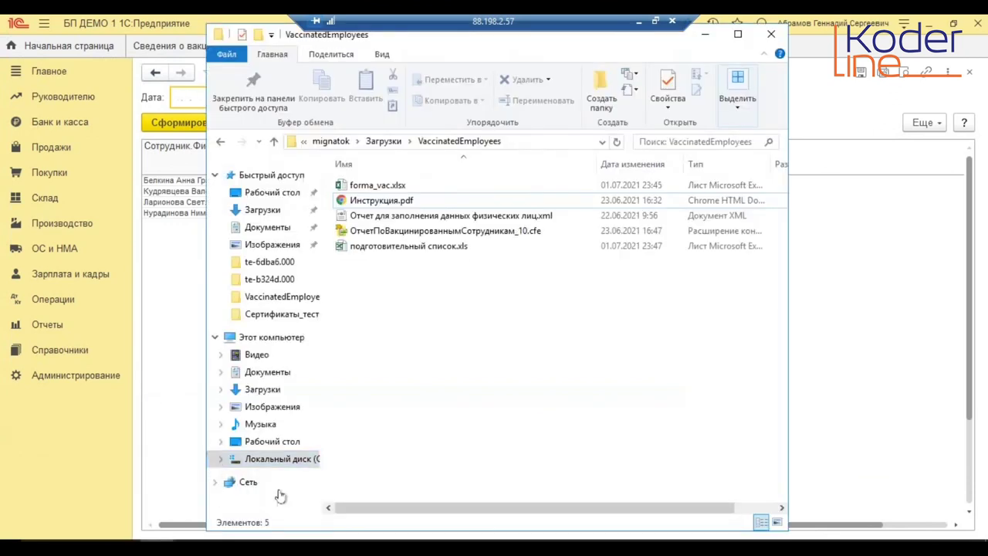
double_click(441, 247)
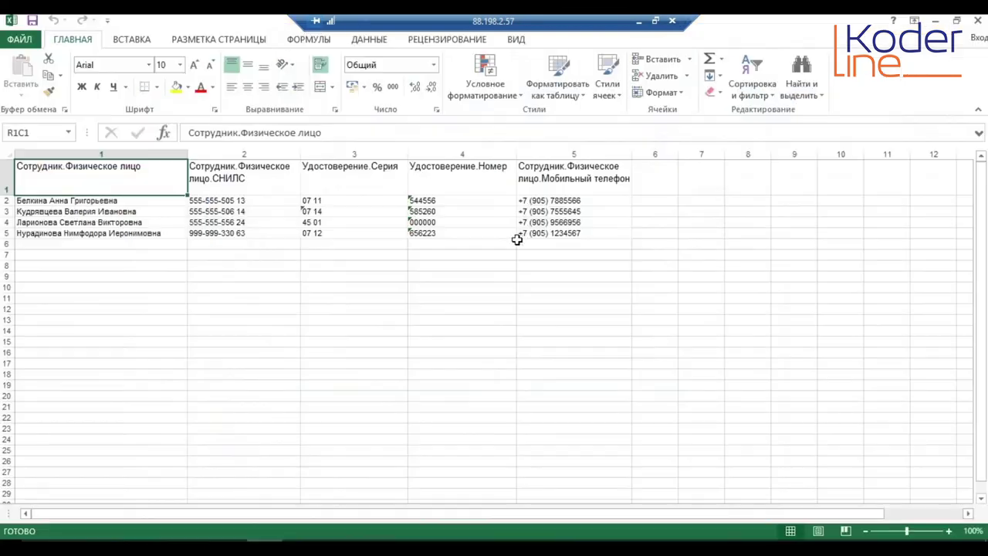
left_click_drag(680, 155, 716, 155)
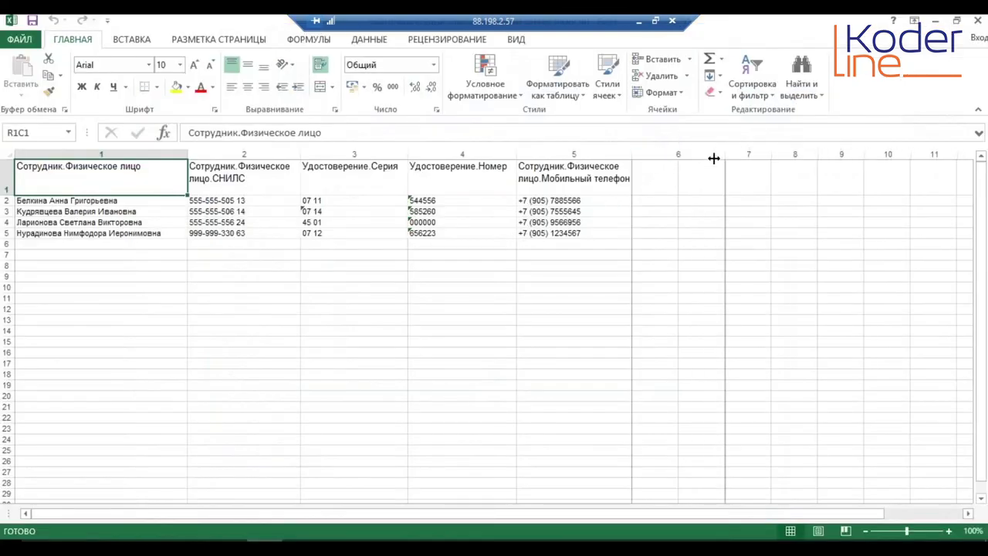
left_click(681, 172)
double_click(681, 174)
type("Полис ОМС")
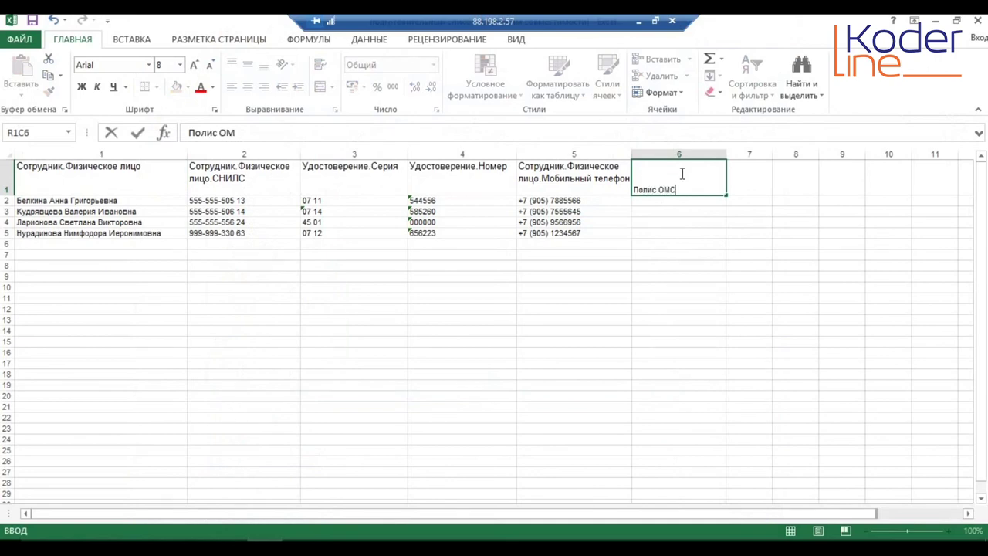
key("Return")
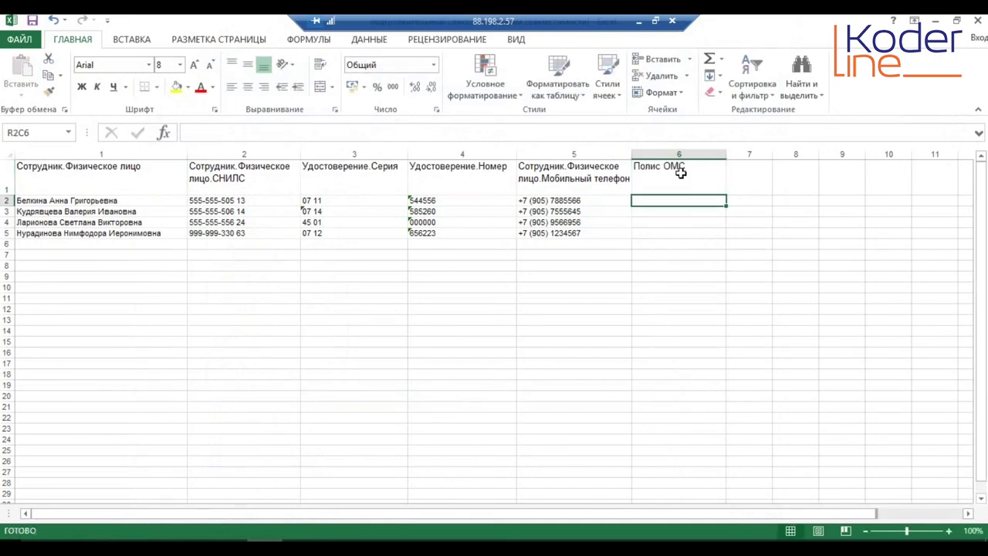
Fill in the ОМС policy numbers for all four employees, save the workbook and close Excel.
key("ctrl+v")
left_click(710, 244)
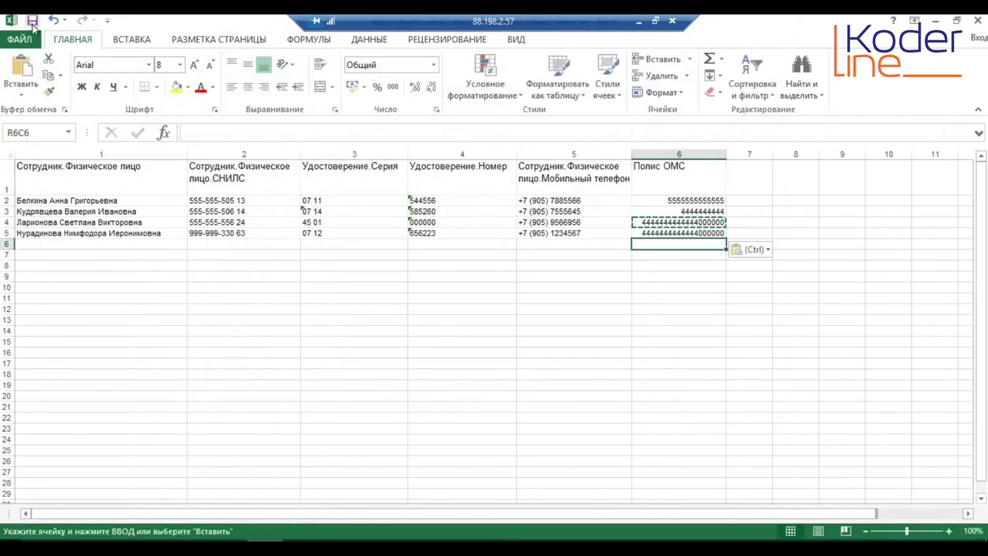
key("Escape")
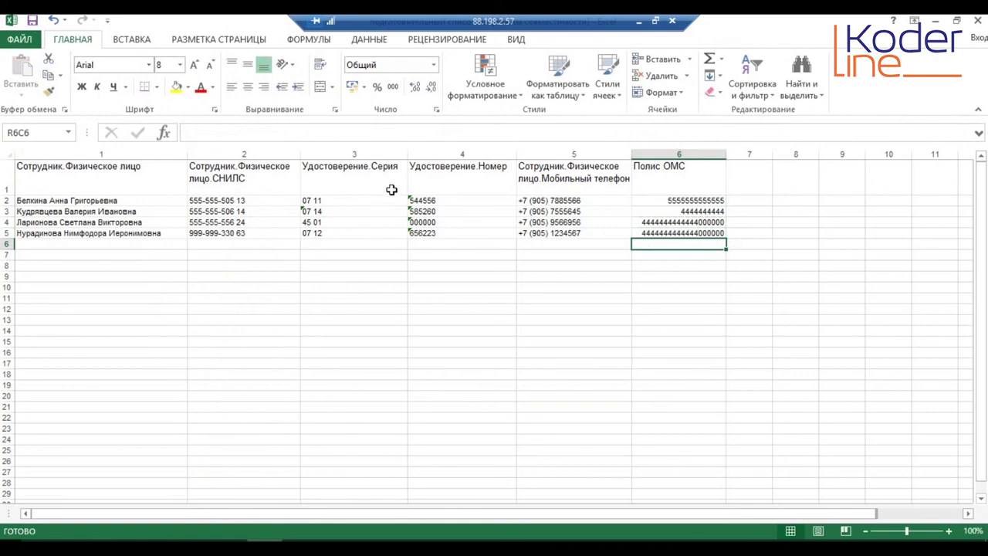
left_click(975, 23)
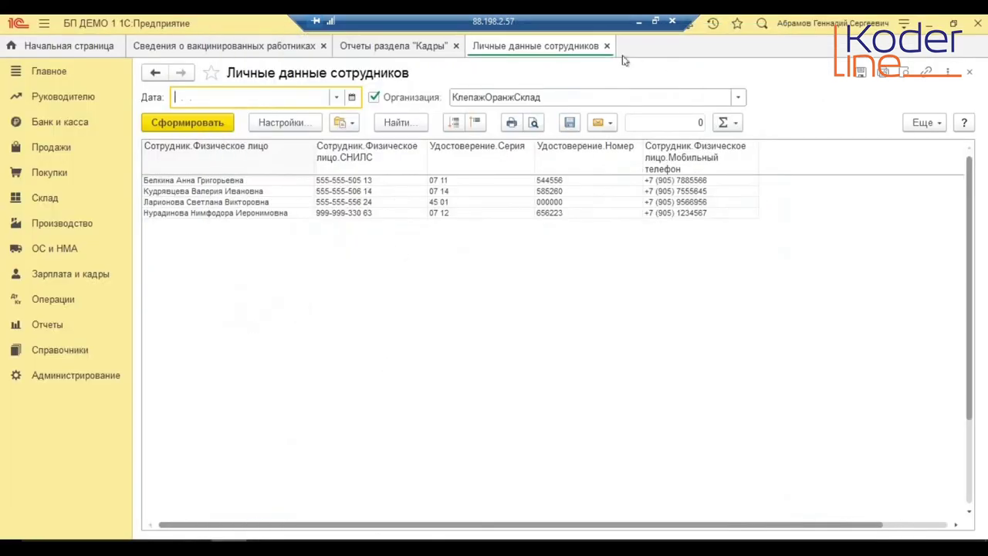
Close the Личные данные сотрудников report without saving its changed variant, and close the list of Кадры reports.
left_click(606, 46)
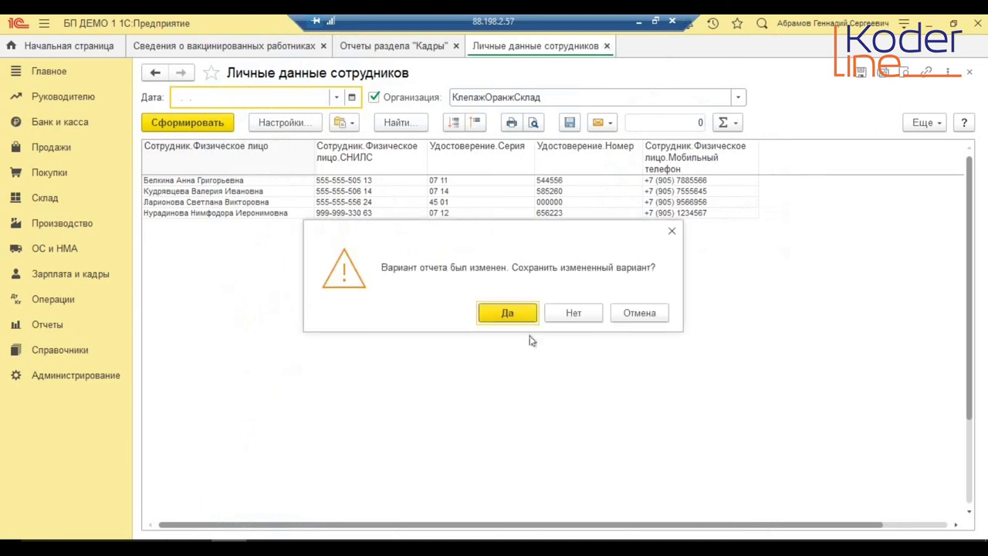
left_click(559, 318)
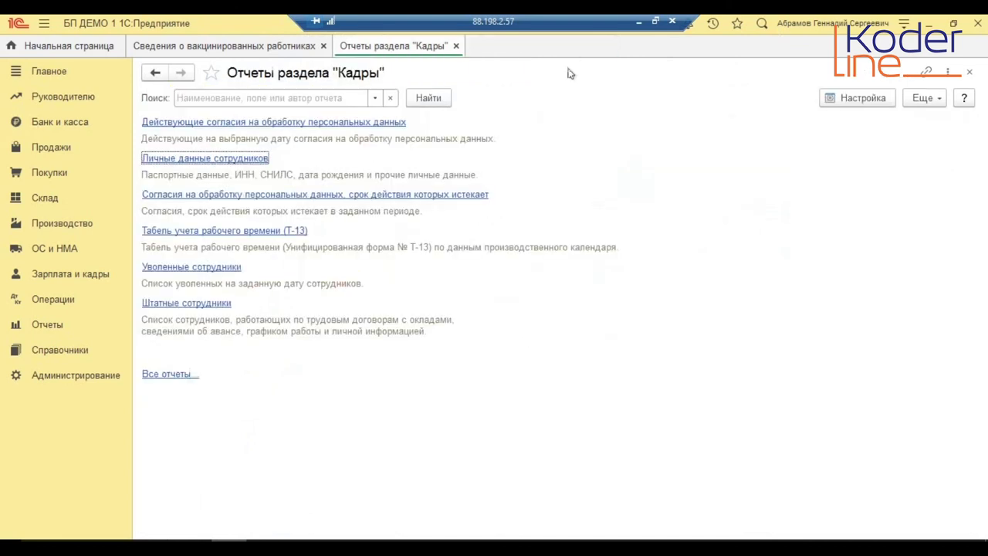
left_click(455, 46)
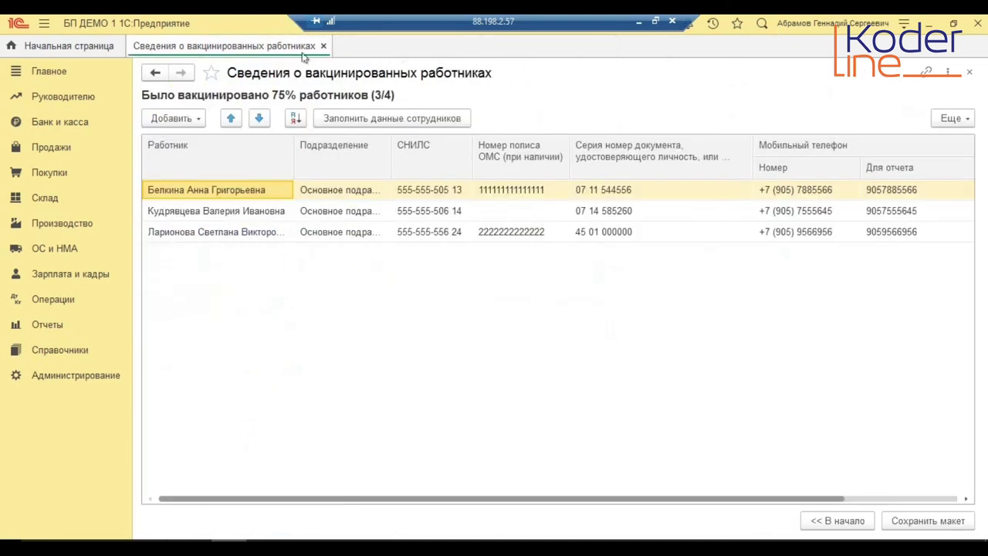
Fill the vaccinated employees' data from the file подготовительный список.xls.
left_click(344, 120)
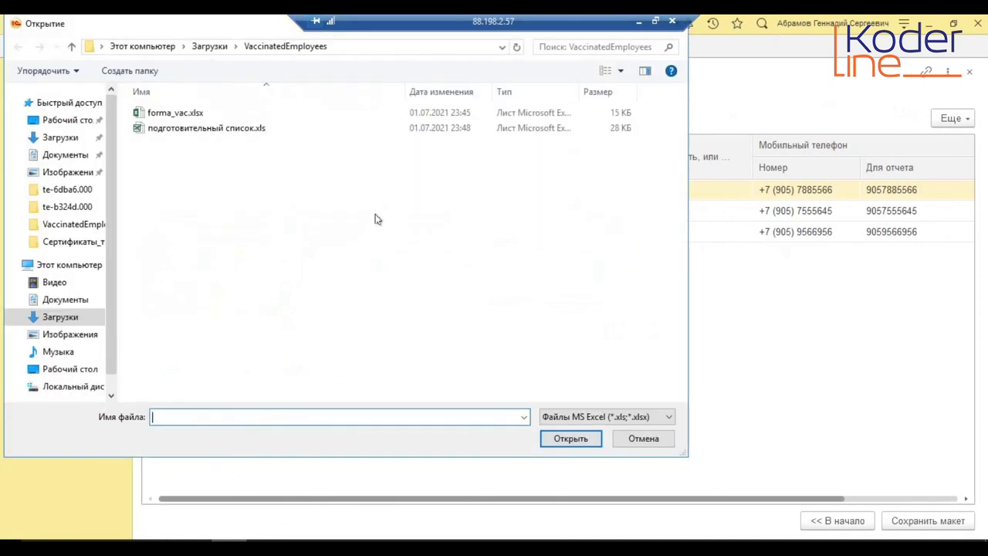
left_click(167, 129)
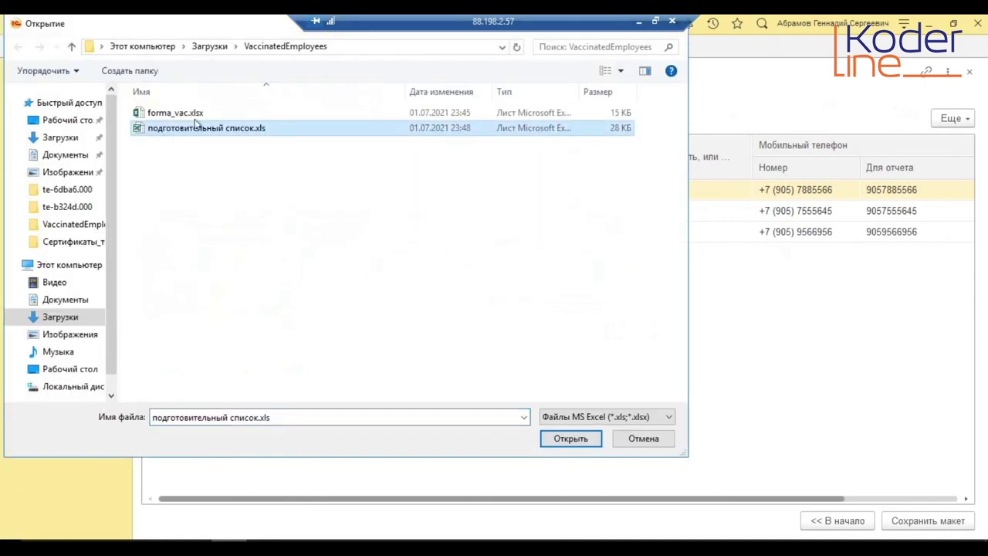
left_click(572, 438)
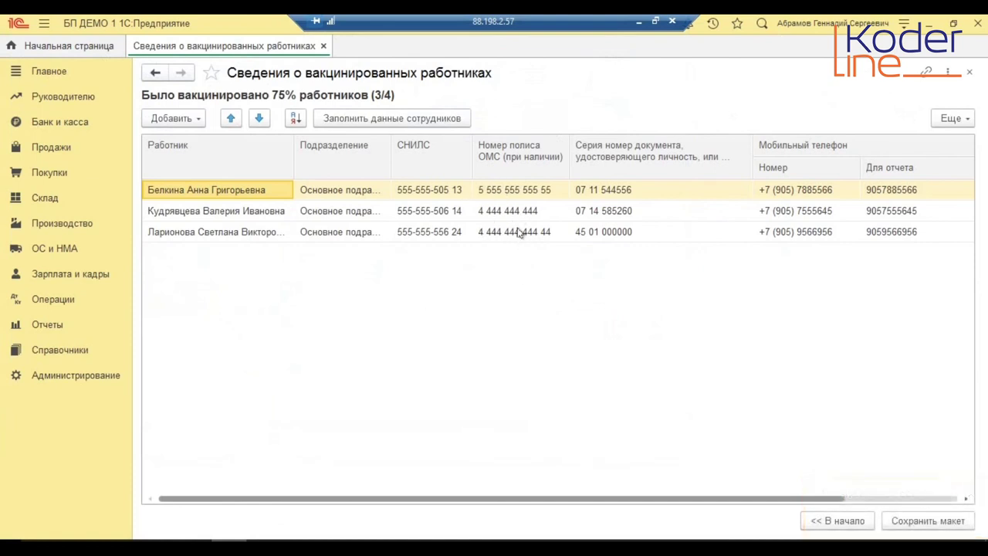
Save the report template over forma_vac.xlsx in the VaccinatedEmployees folder and close the vaccinated employees report.
left_click(924, 522)
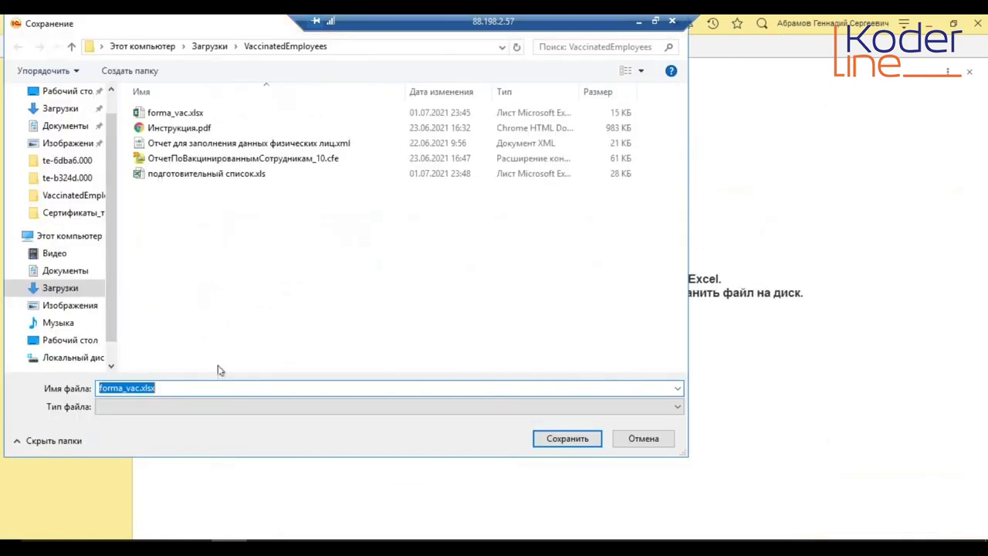
left_click(551, 443)
left_click(534, 287)
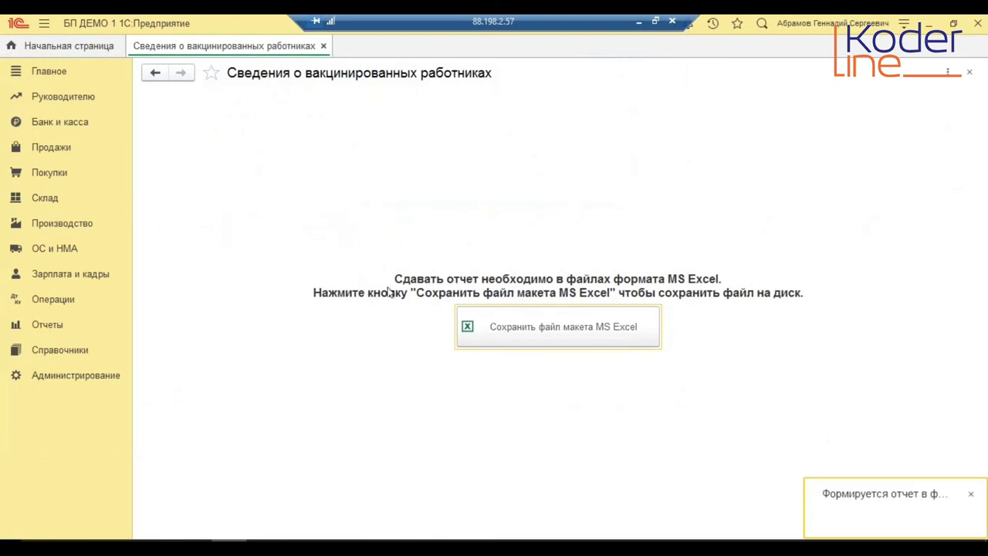
left_click(540, 314)
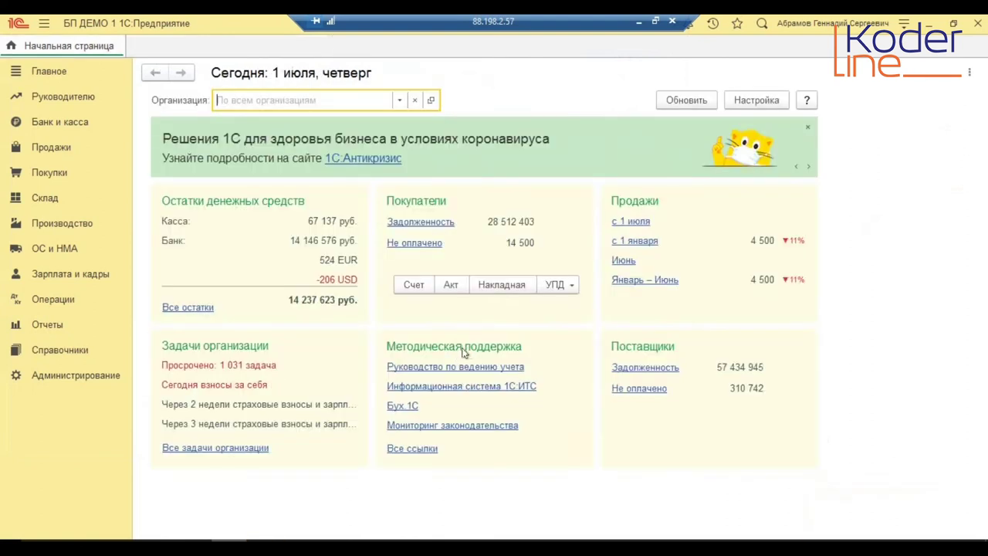